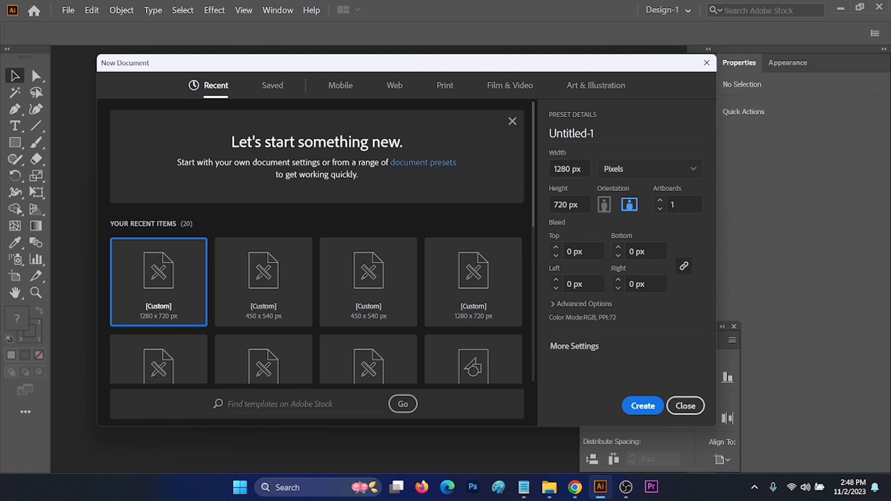
# Create a landscape document of 1280 × 720 px with RGB color mode and High (300 ppi) raster effects.
pyautogui.click(605, 205)
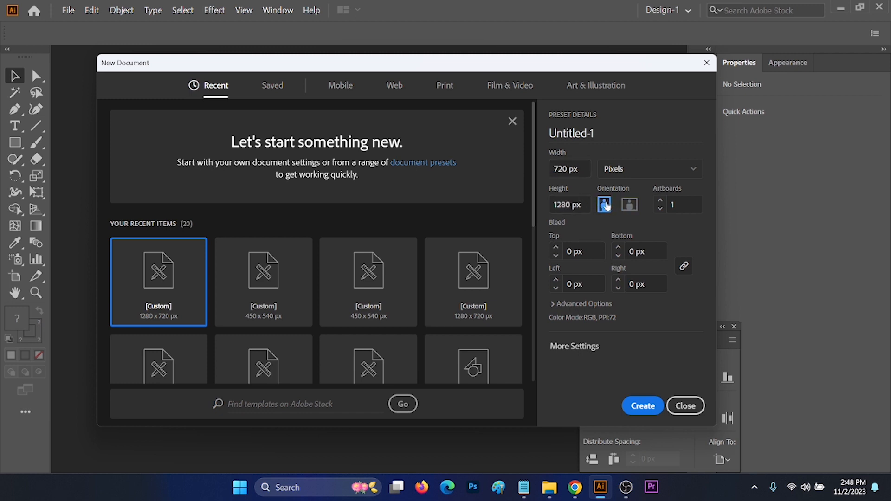
pyautogui.click(627, 209)
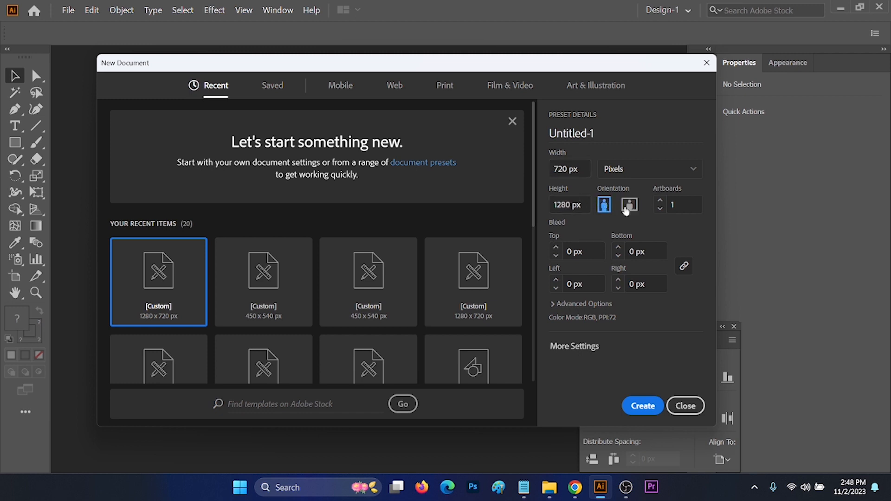
pyautogui.click(648, 176)
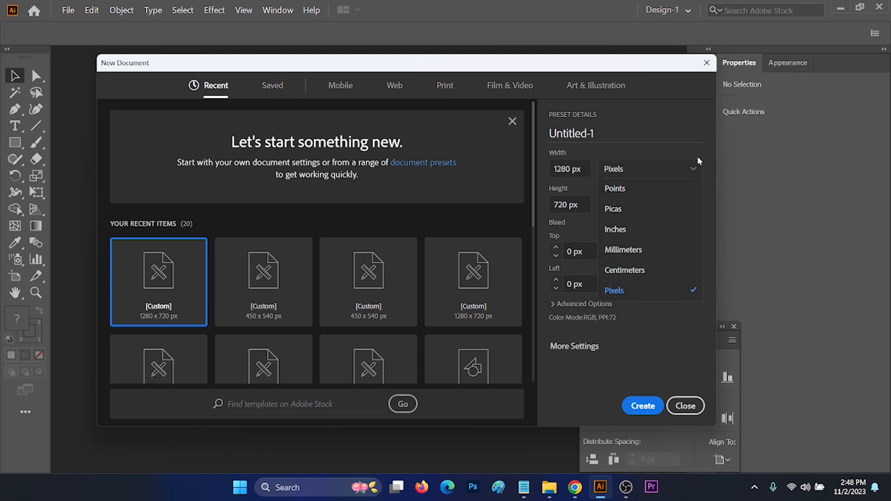
pyautogui.click(691, 291)
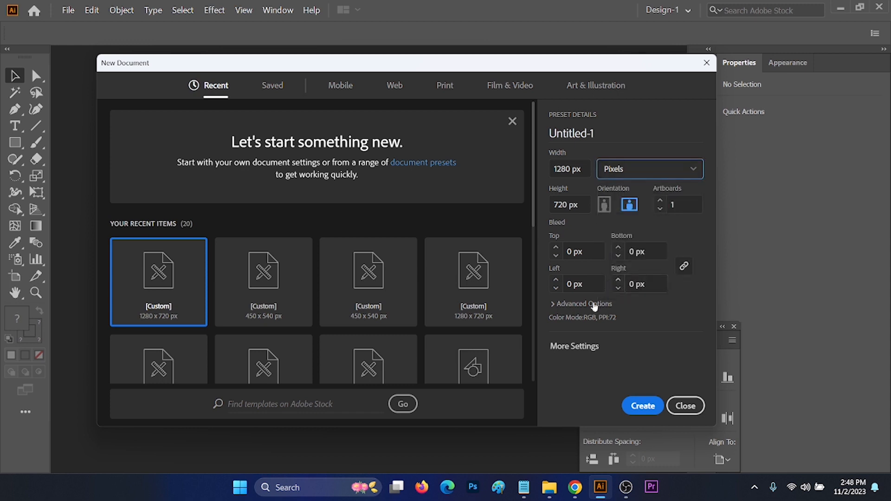
pyautogui.click(563, 306)
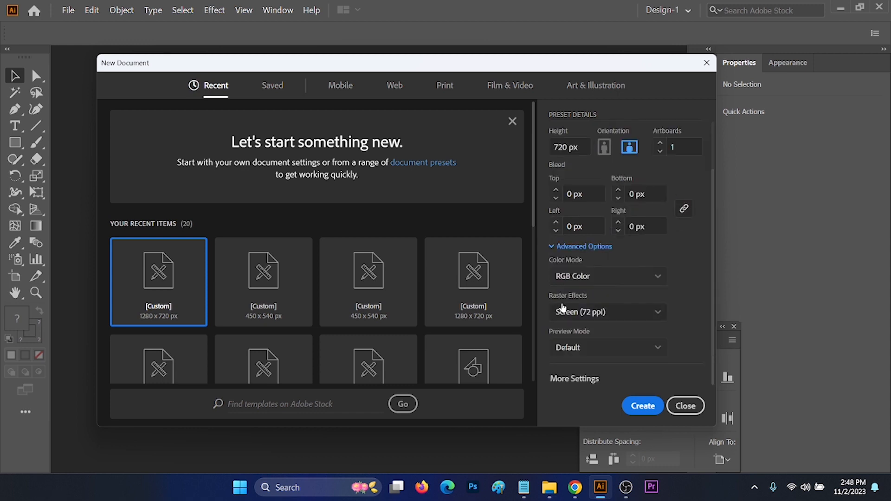
pyautogui.click(574, 278)
pyautogui.click(602, 299)
pyautogui.click(602, 312)
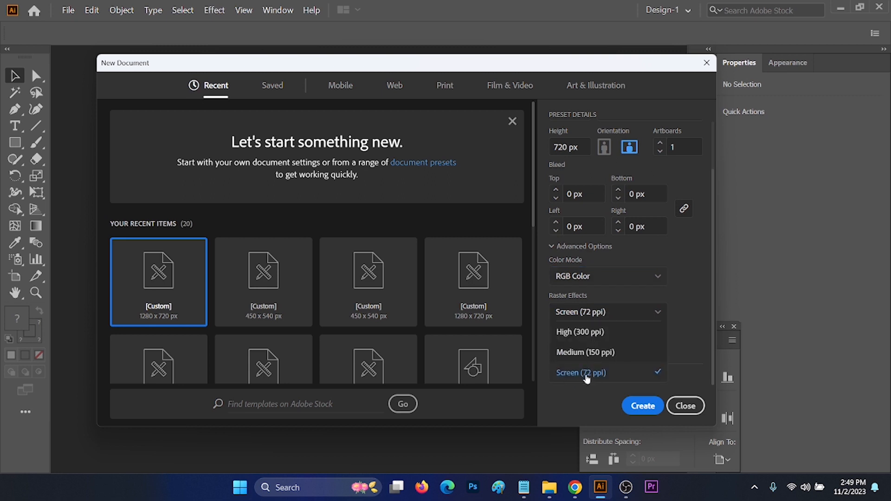
pyautogui.click(587, 332)
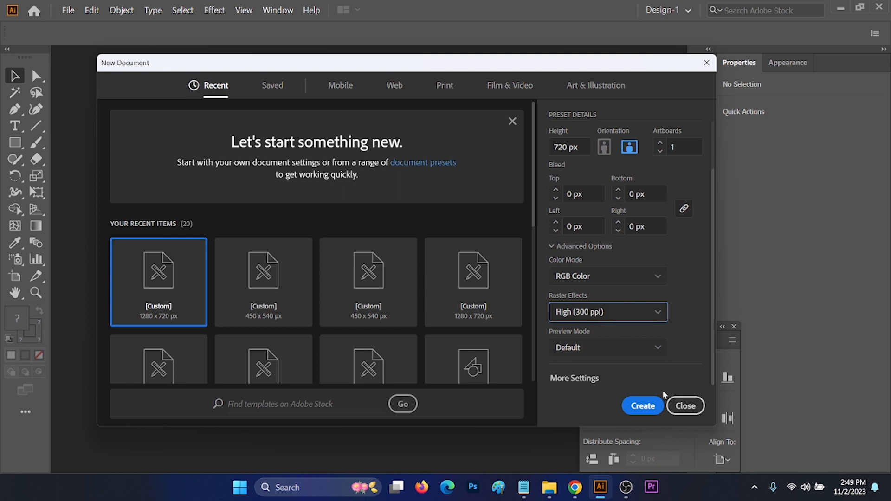
pyautogui.click(643, 407)
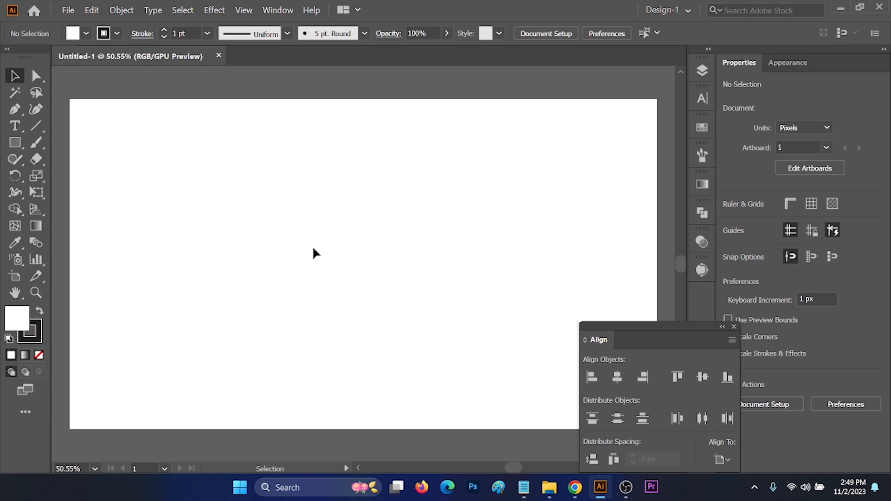
# Show the Swatches panel.
pyautogui.press('m')
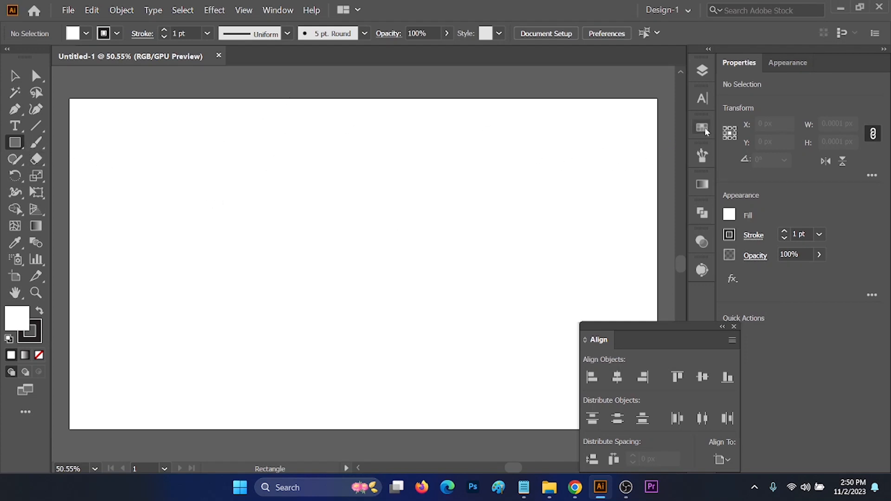
pyautogui.click(277, 10)
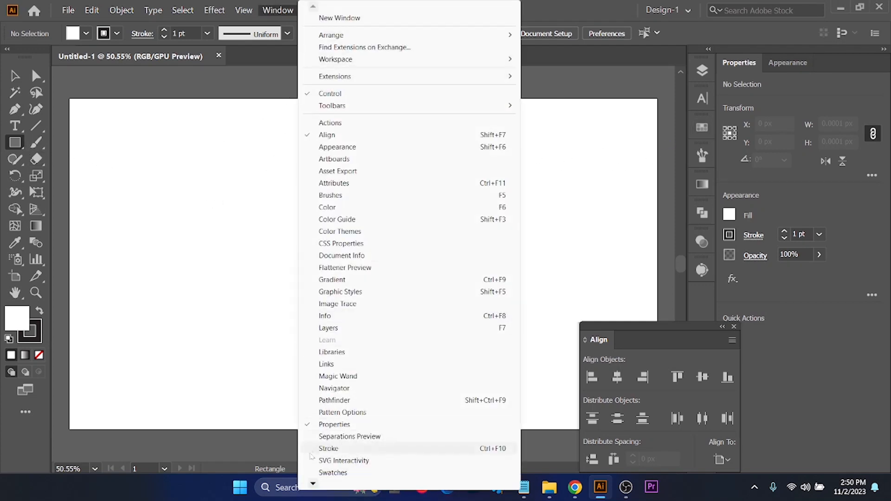
pyautogui.click(338, 476)
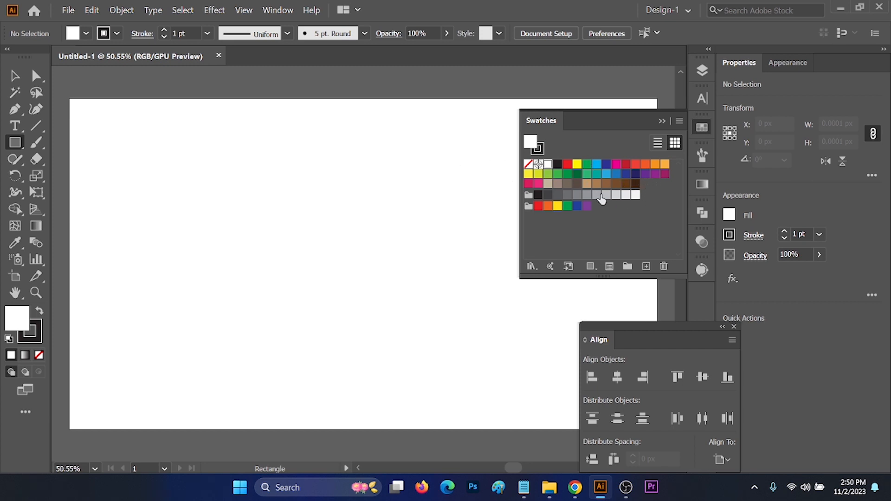
# Draw a square about 115 px wide near the artboard's upper-left corner and remove its stroke.
pyautogui.click(18, 145)
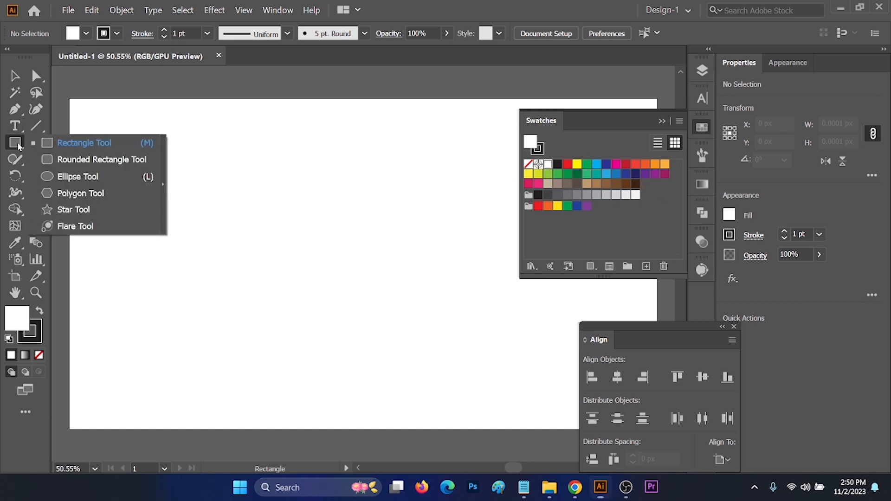
pyautogui.click(73, 143)
pyautogui.moveTo(133, 163)
pyautogui.mouseDown()
pyautogui.moveTo(142, 181)
pyautogui.moveTo(160, 188)
pyautogui.mouseUp()
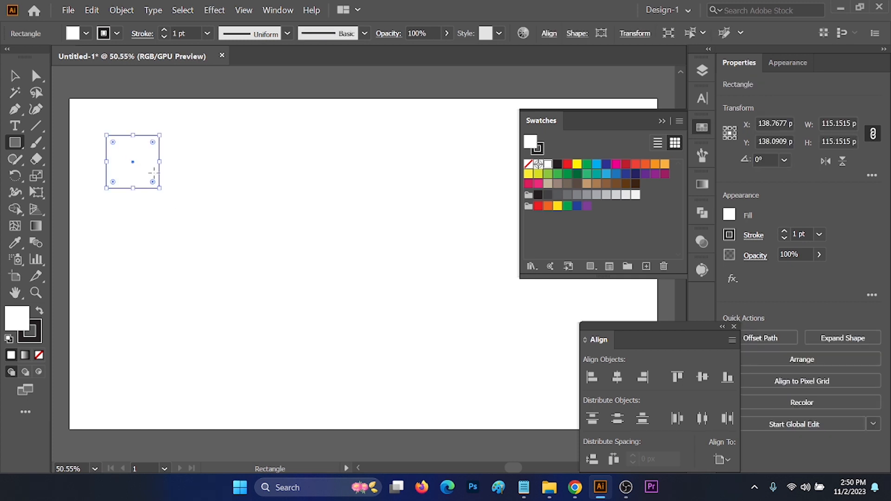
pyautogui.click(86, 33)
pyautogui.click(112, 34)
pyautogui.click(112, 37)
pyautogui.click(10, 56)
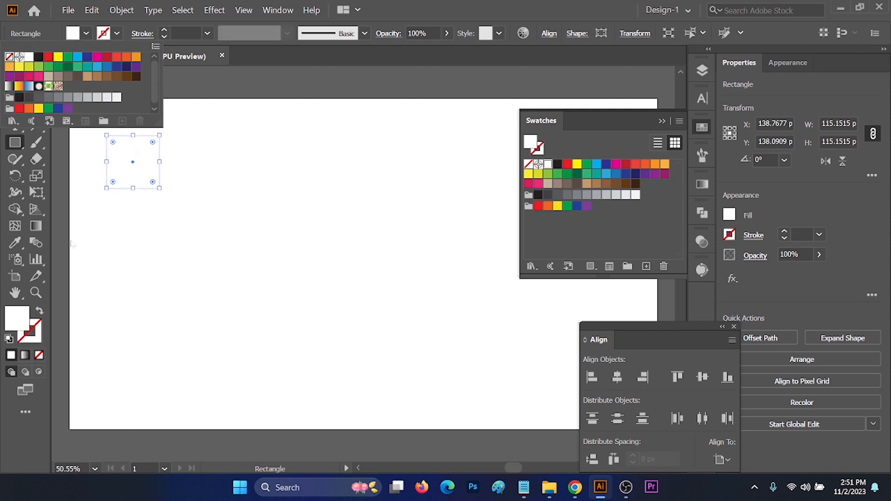
# Set the square's fill to the dark red color 230A0D.
pyautogui.doubleClick(23, 315)
pyautogui.moveTo(62, 196); pyautogui.dragTo(142, 200)
pyautogui.moveTo(208, 57); pyautogui.dragTo(208, 50)
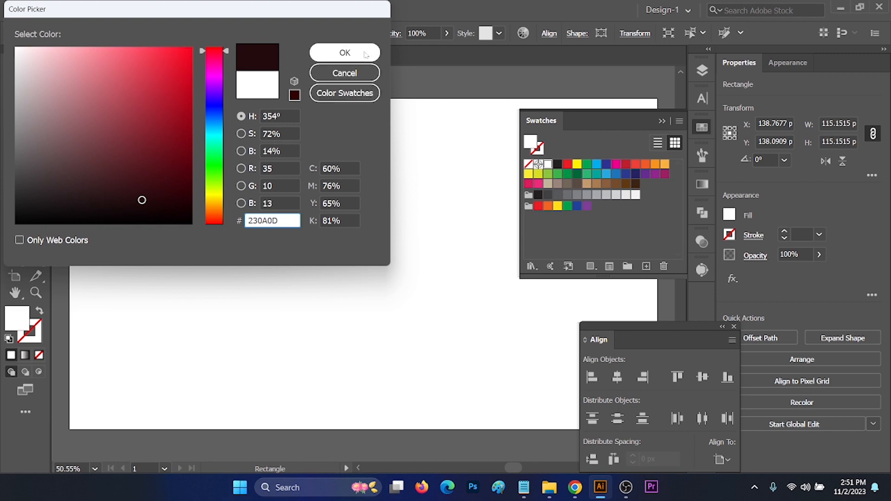
pyautogui.click(345, 53)
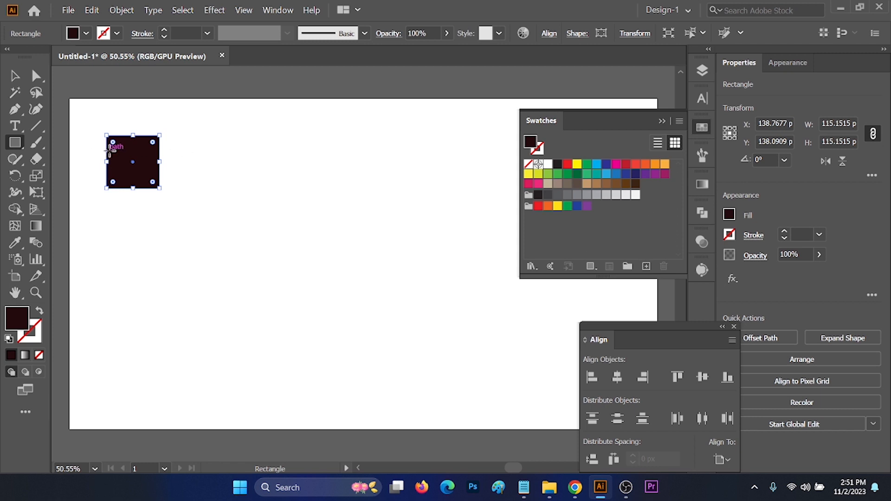
# Save the dark red fill as a new process color swatch in RGB mode.
pyautogui.click(647, 267)
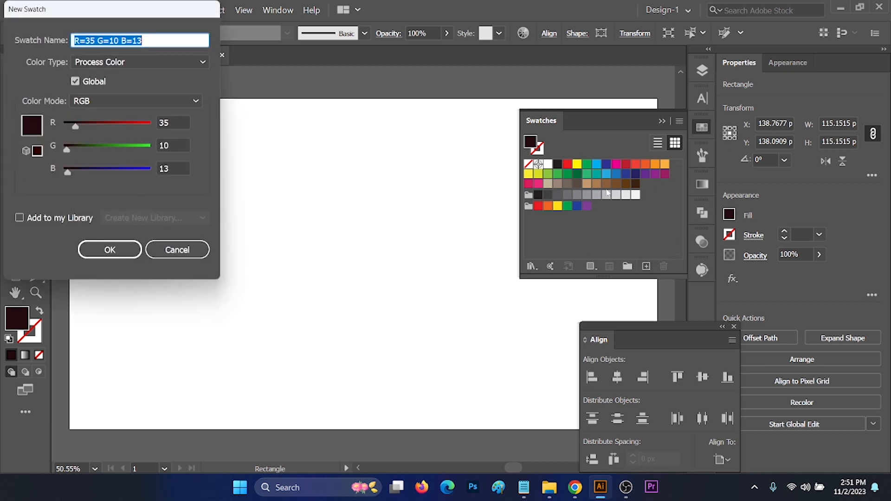
pyautogui.moveTo(89, 12); pyautogui.dragTo(251, 31)
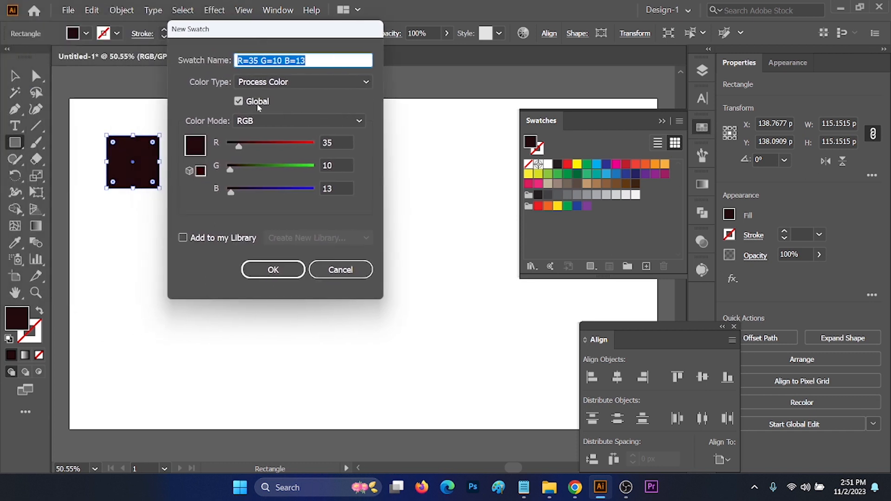
pyautogui.click(239, 102)
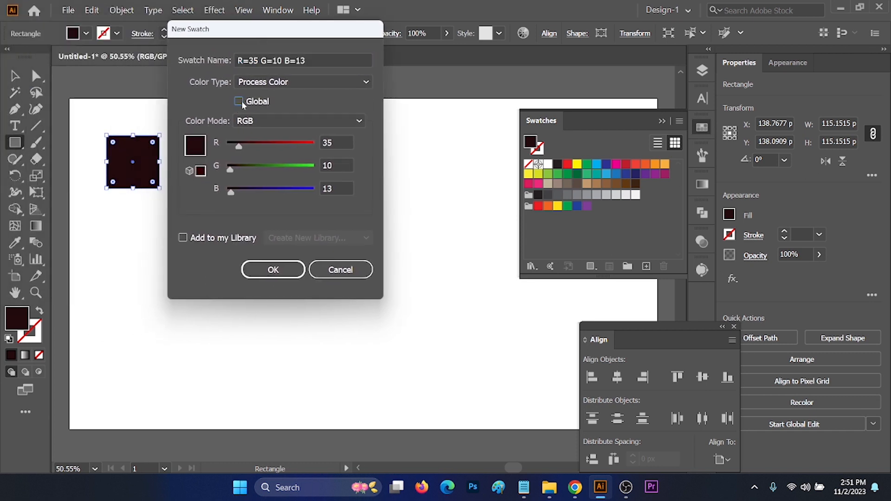
pyautogui.click(274, 271)
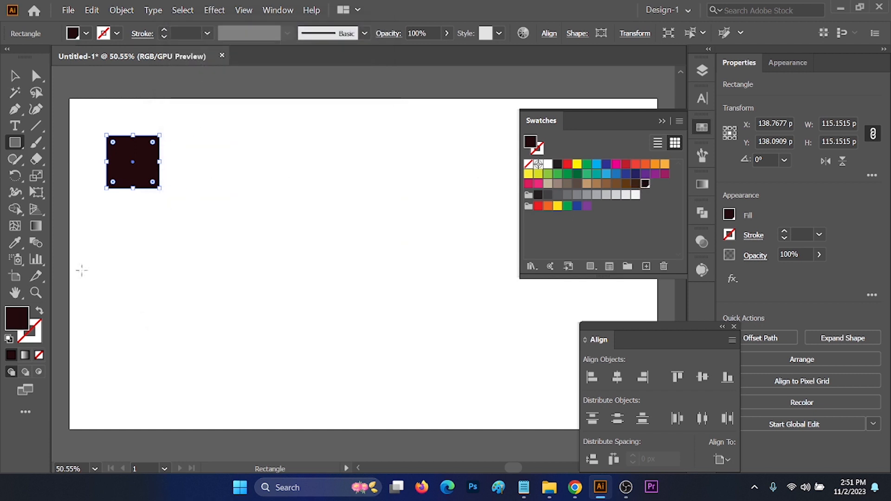
# Change the square's fill to dark blue 050B2D and save that color as a new swatch.
pyautogui.doubleClick(27, 318)
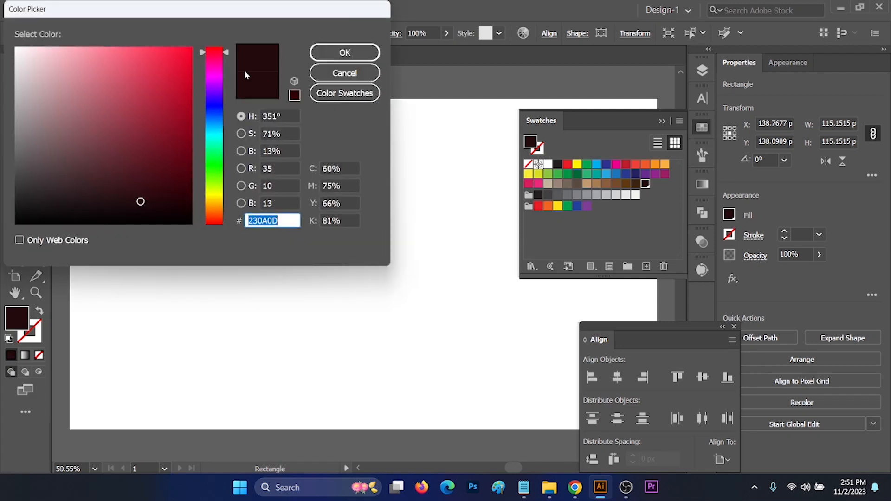
pyautogui.moveTo(218, 96); pyautogui.dragTo(220, 108)
pyautogui.click(172, 193)
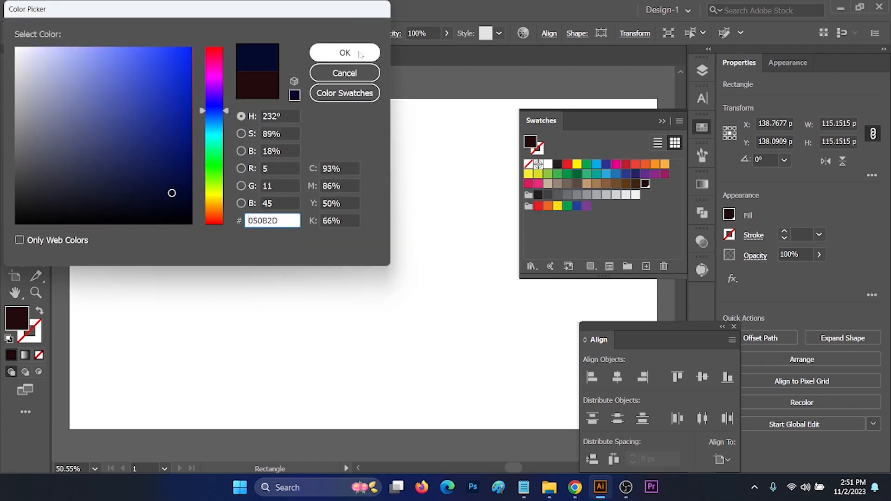
pyautogui.click(360, 54)
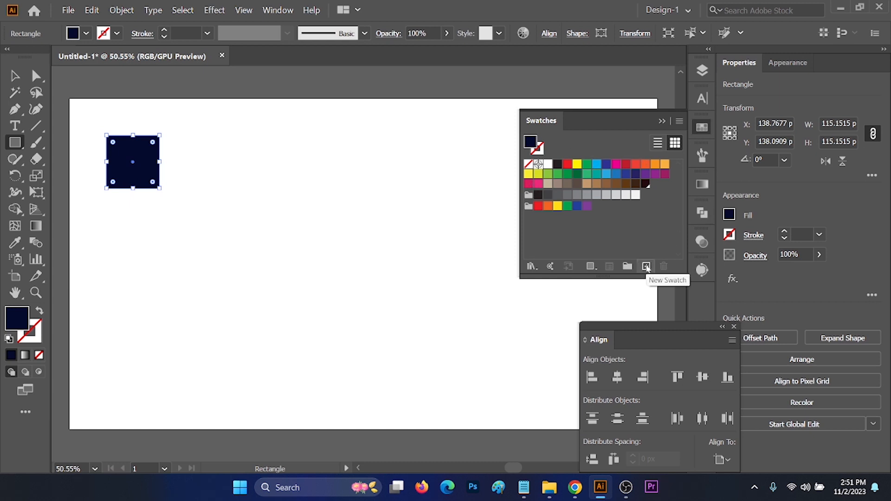
pyautogui.click(647, 267)
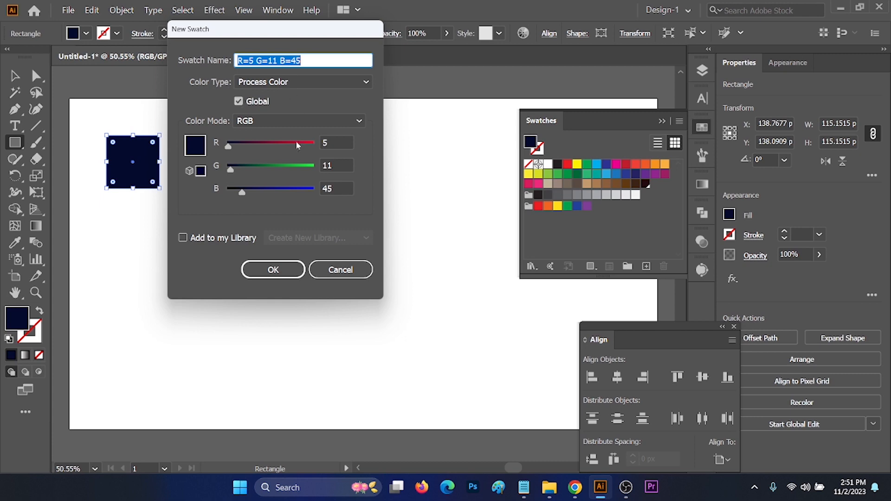
pyautogui.click(277, 269)
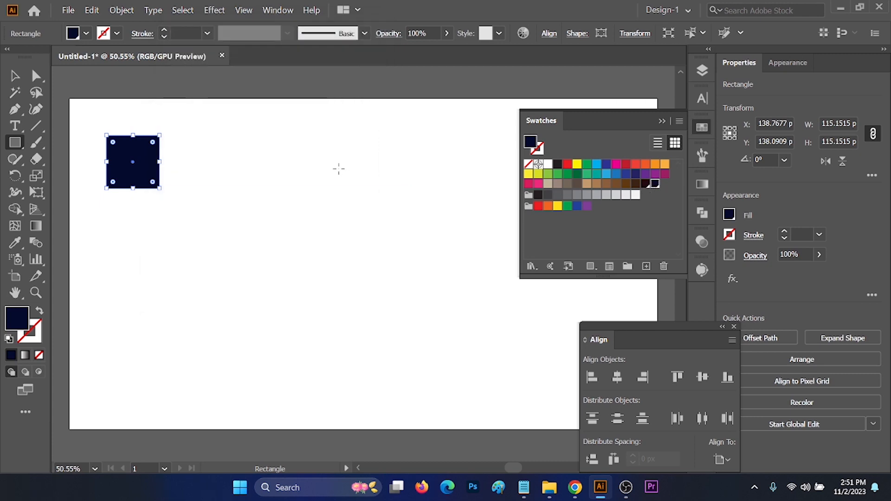
# Delete the small square and draw a 1280 × 720 px rectangle that covers the whole artboard.
pyautogui.press('v')
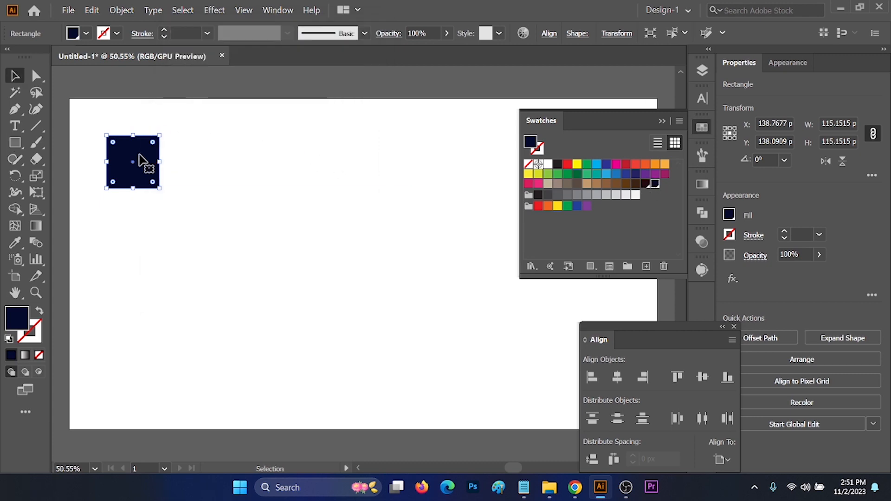
pyautogui.press('Delete')
pyautogui.hotkey('ctrl', '0')
pyautogui.hscroll(2, 187, 158)
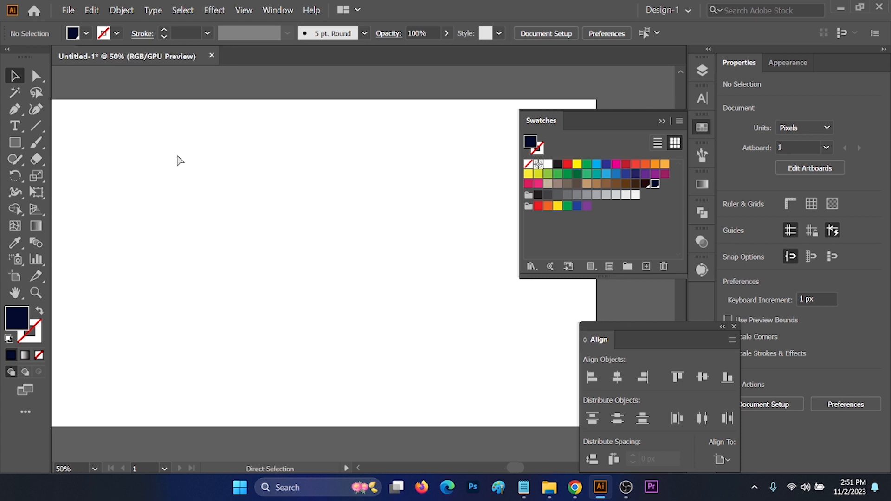
pyautogui.scroll(-2, 188, 158)
pyautogui.click(16, 145)
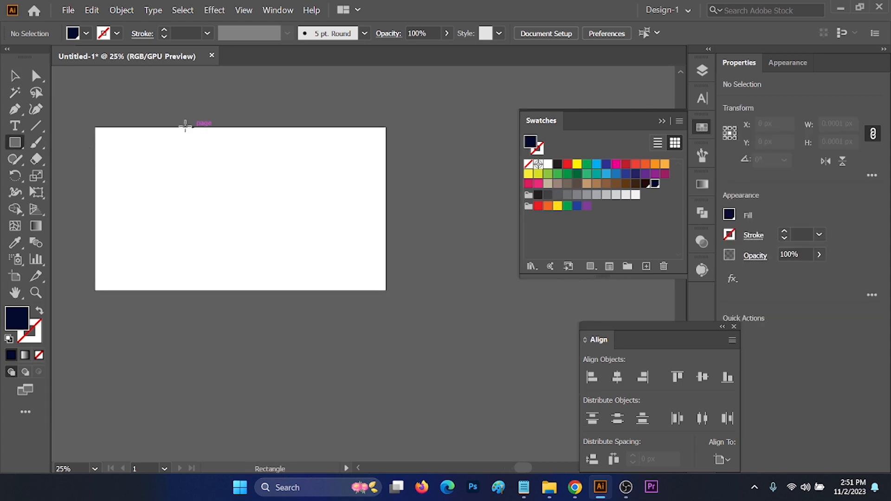
pyautogui.moveTo(95, 128); pyautogui.dragTo(386, 291)
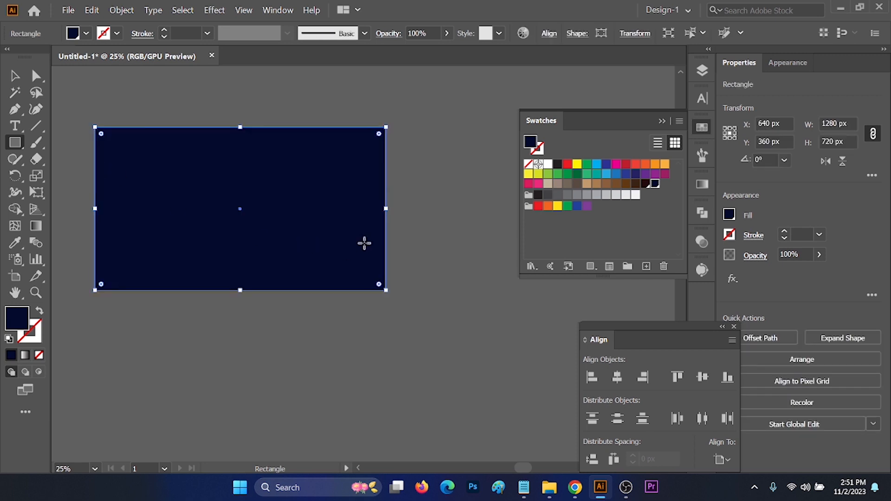
# Fill the background rectangle with the white-to-black linear gradient swatch and activate the Gradient tool on it.
pyautogui.click(86, 33)
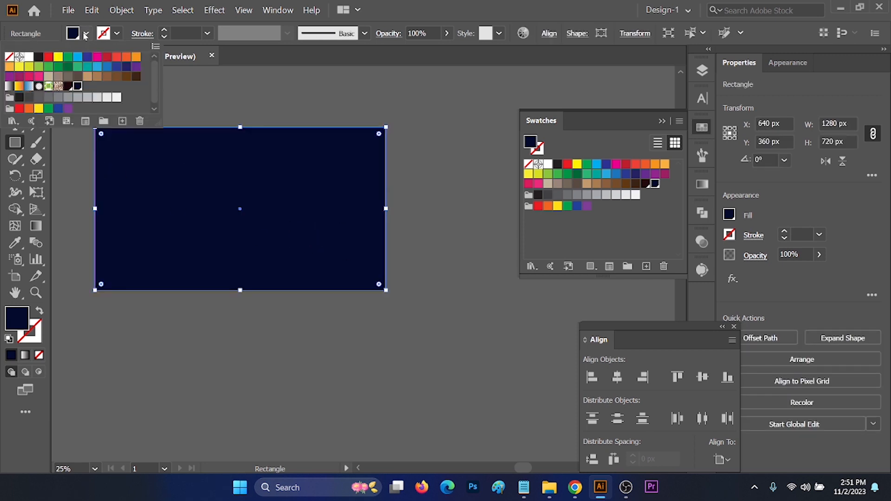
pyautogui.click(9, 86)
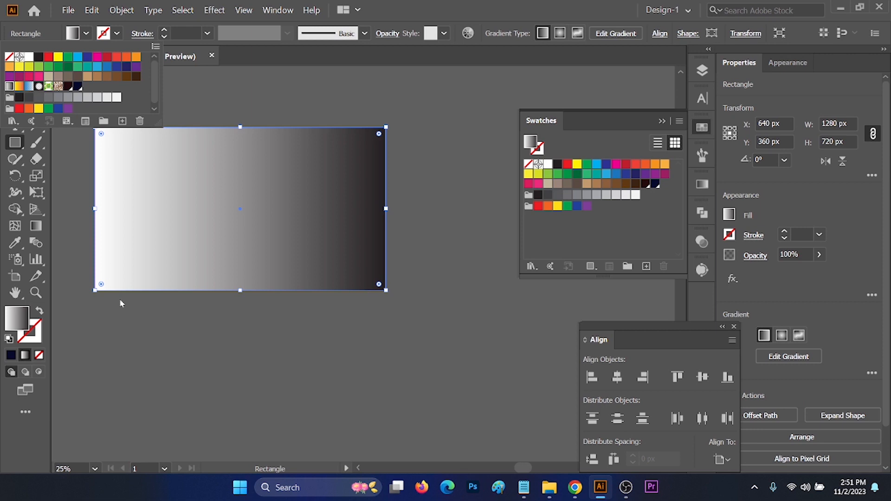
pyautogui.click(39, 229)
pyautogui.click(39, 229)
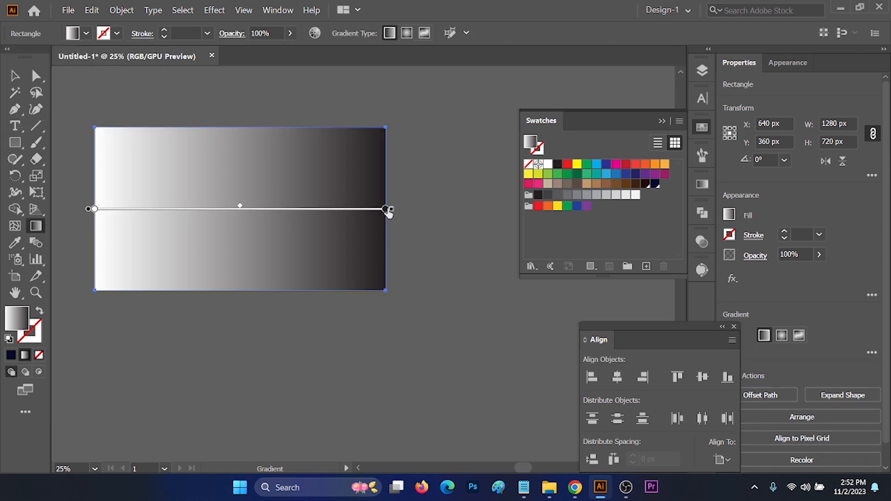
# Recolor the background gradient with the custom dark red swatch at the start stop and the dark blue swatch at the end stop.
pyautogui.doubleClick(95, 209)
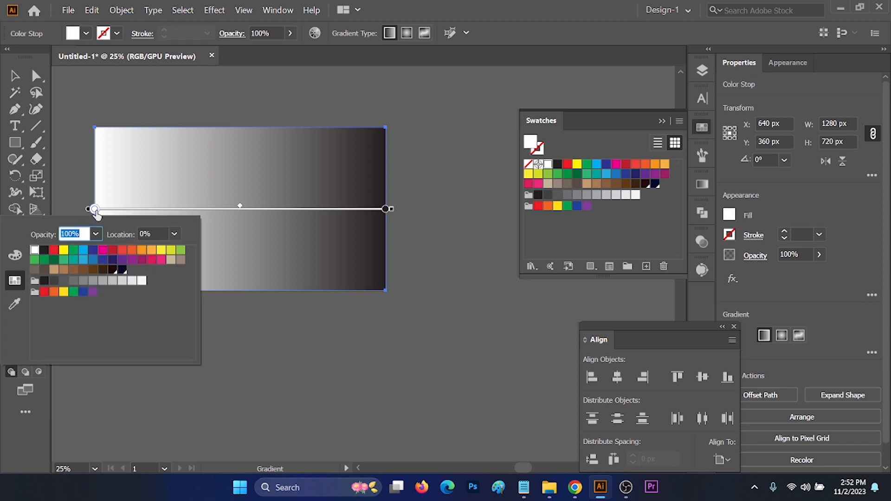
pyautogui.click(112, 270)
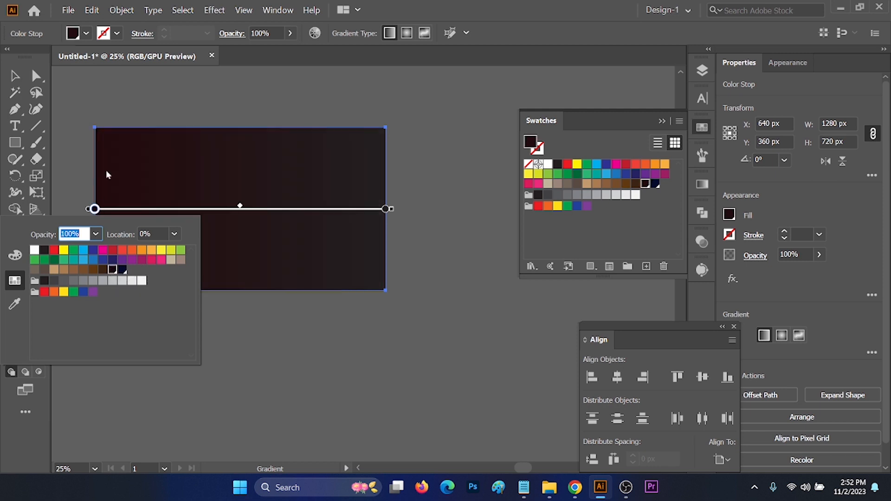
pyautogui.doubleClick(386, 210)
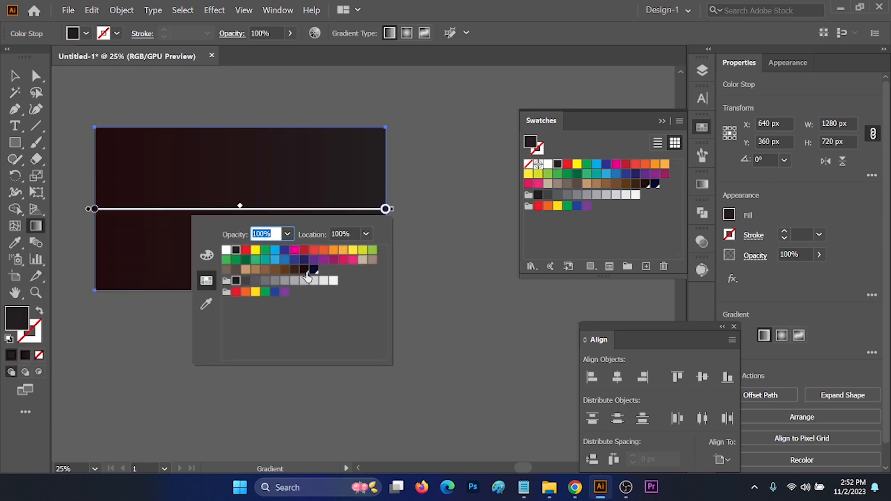
pyautogui.click(314, 270)
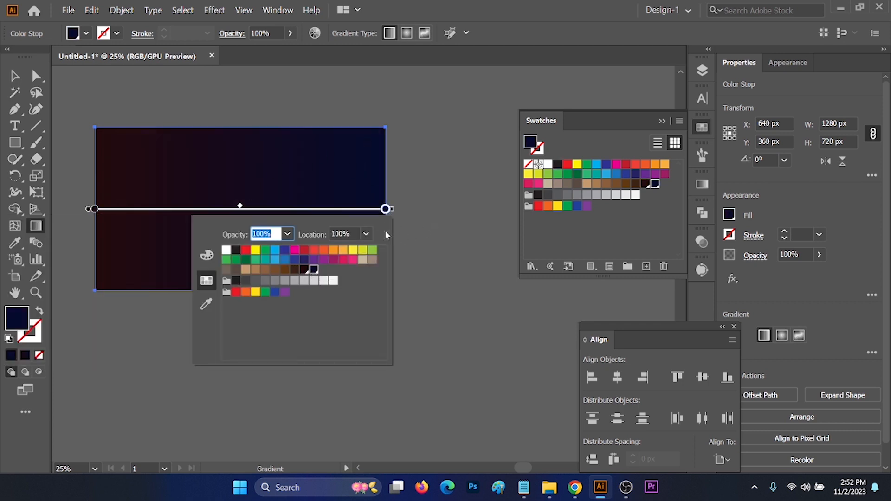
pyautogui.press('Escape')
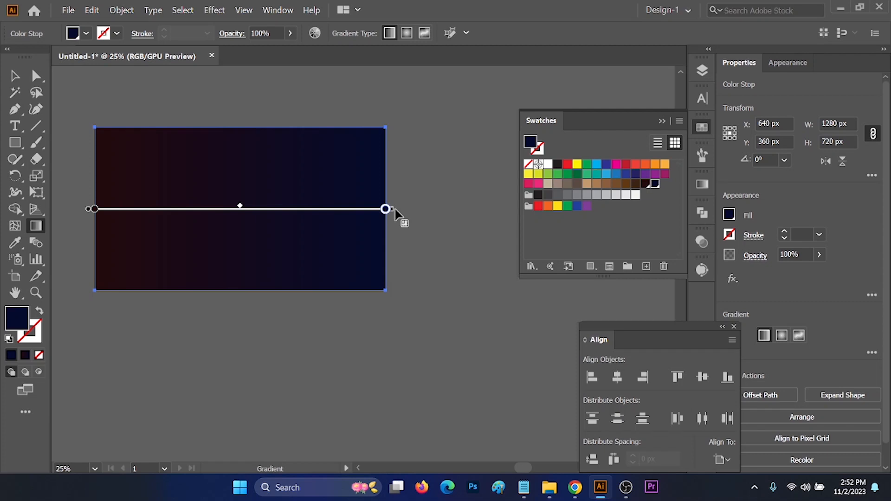
pyautogui.press('c')
pyautogui.press('v')
pyautogui.click(437, 255)
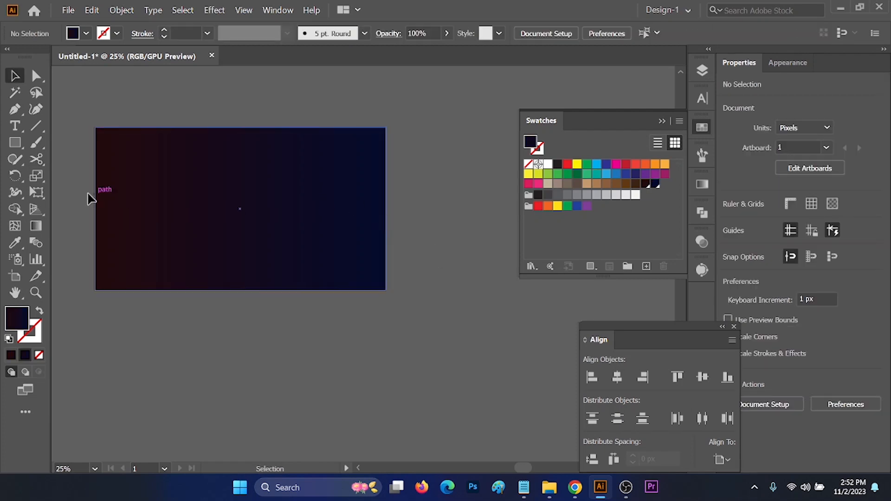
# Select the gradient background rectangle and lock it.
pyautogui.moveTo(441, 137); pyautogui.dragTo(132, 318)
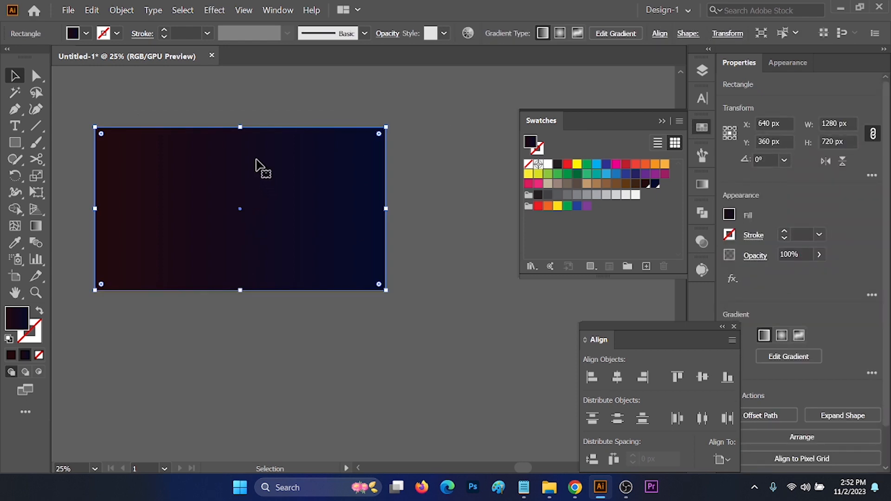
pyautogui.click(125, 13)
pyautogui.moveTo(159, 91)
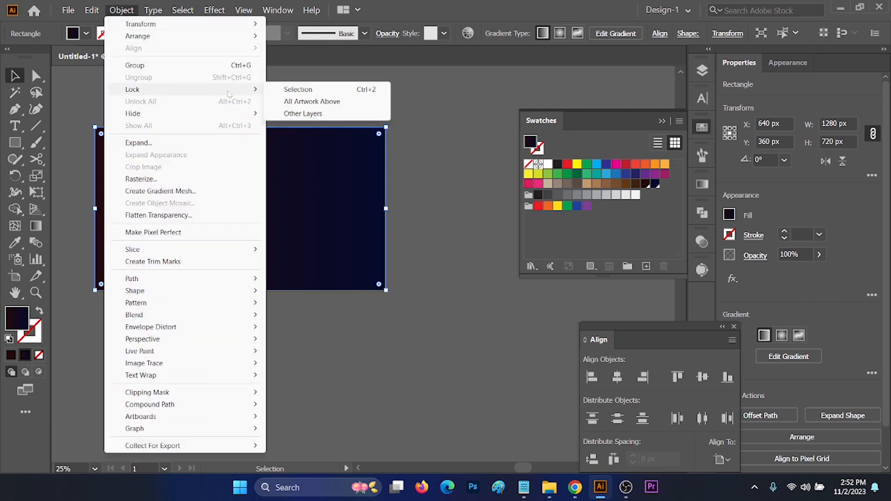
pyautogui.click(372, 93)
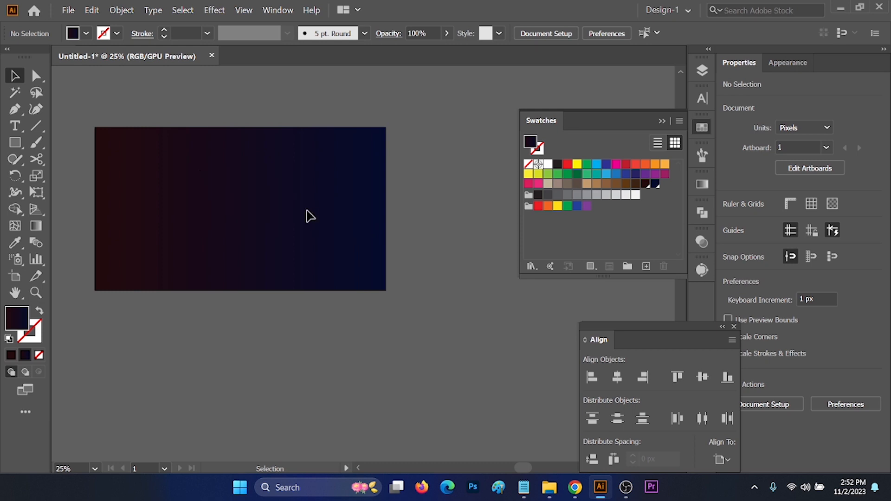
# Draw a circle about 441 px in diameter near the center of the artboard.
pyautogui.click(26, 143)
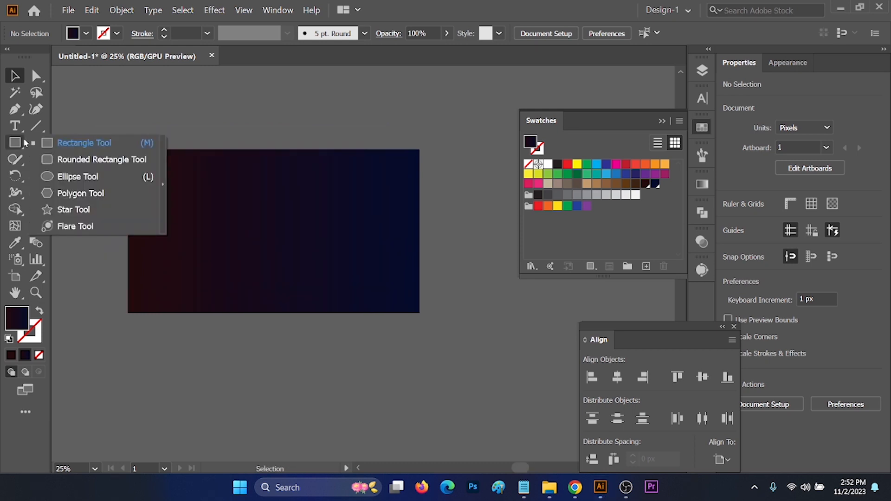
pyautogui.click(78, 177)
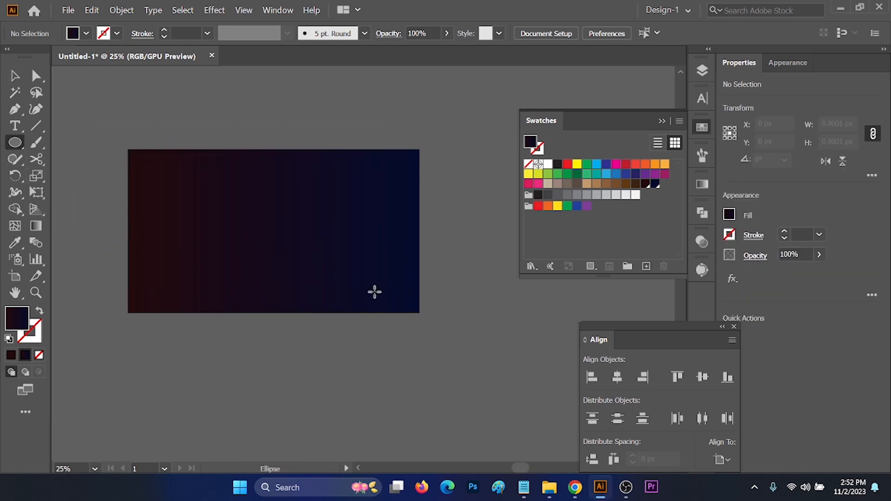
pyautogui.moveTo(277, 239); pyautogui.dragTo(328, 258)
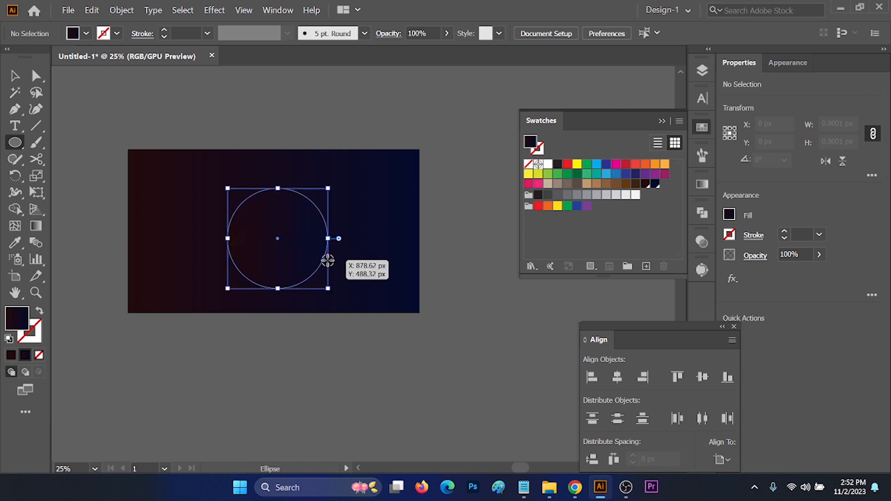
# Remove the circle's fill and give it a white 30 pt stroke.
pyautogui.click(87, 33)
pyautogui.hotkey('shift', 'x')
pyautogui.click(117, 33)
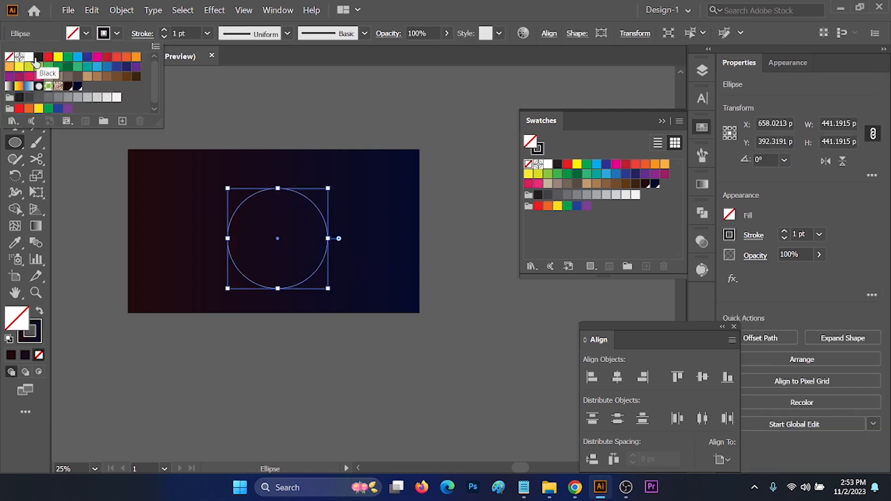
pyautogui.click(29, 58)
pyautogui.click(179, 32)
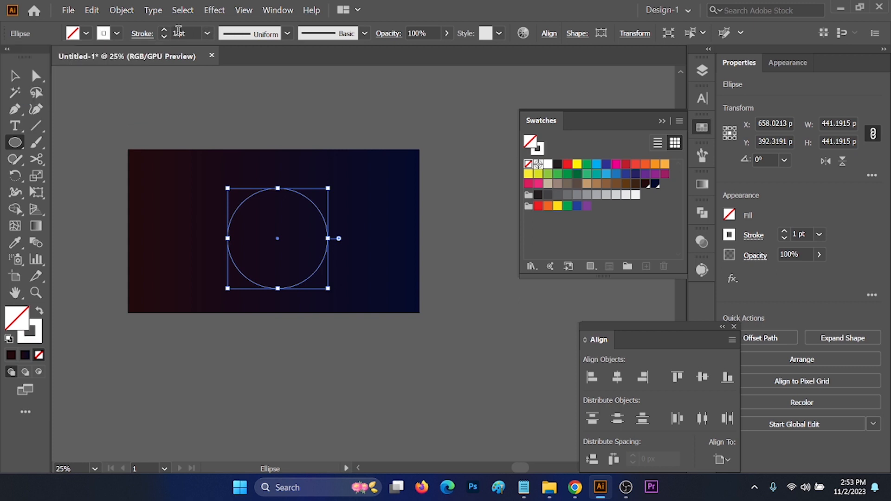
pyautogui.scroll(5, 181, 31)
pyautogui.scroll(20, 182, 31)
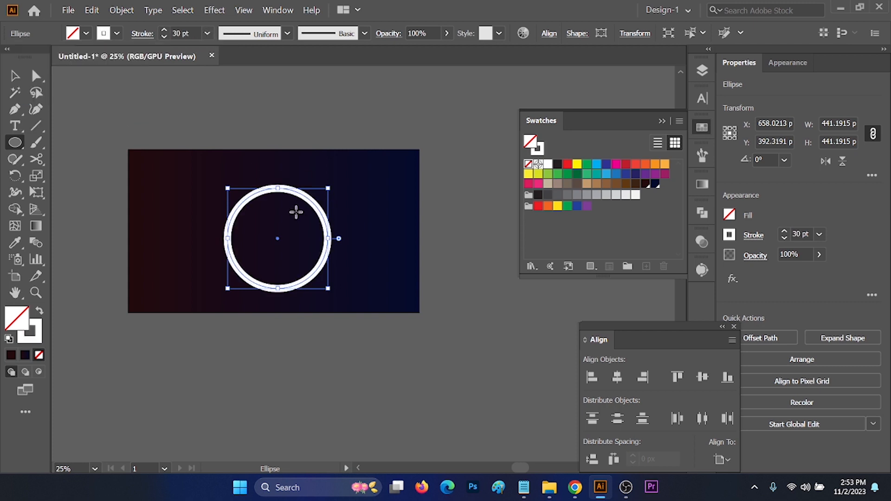
# Expand the circle's fill and stroke into a solid ring shape.
pyautogui.press('v')
pyautogui.click(122, 10)
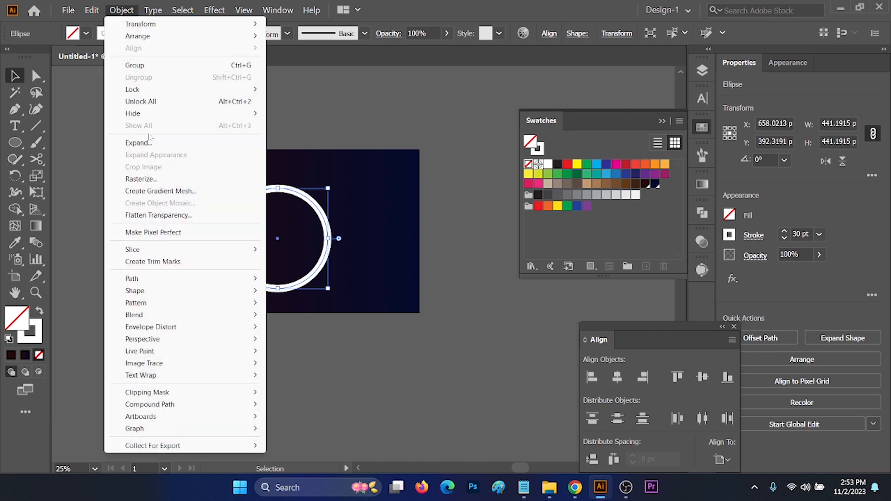
pyautogui.click(160, 147)
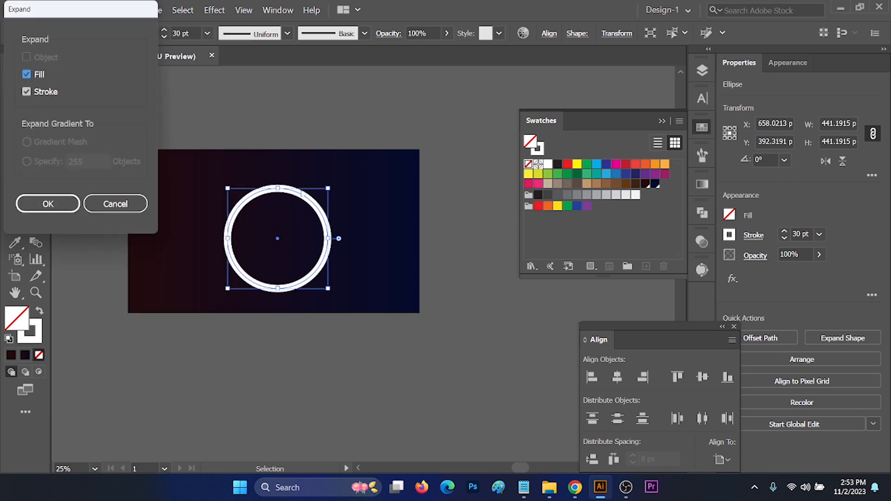
pyautogui.click(48, 204)
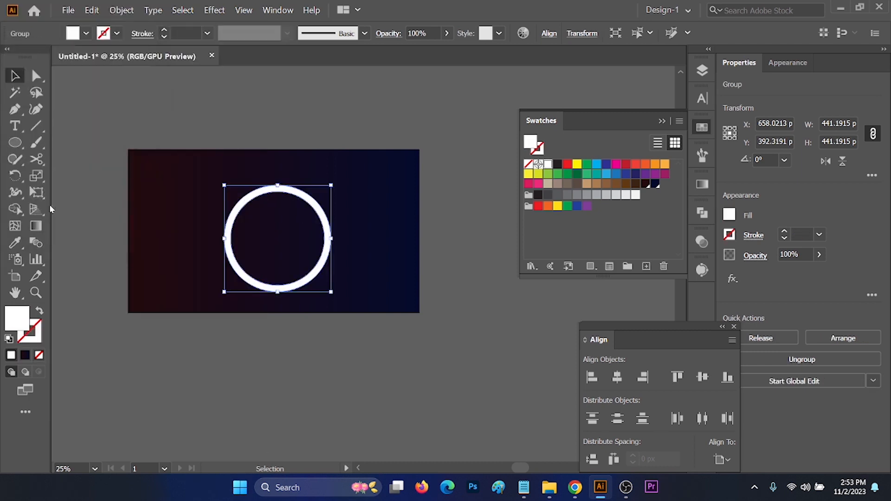
pyautogui.click(445, 186)
# Center the white ring horizontally and vertically on the artboard.
pyautogui.click(309, 199)
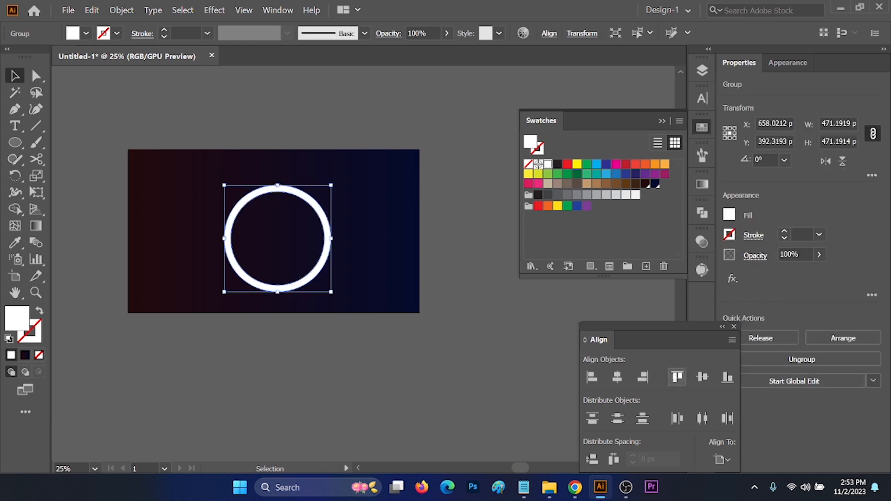
pyautogui.click(703, 377)
pyautogui.click(618, 377)
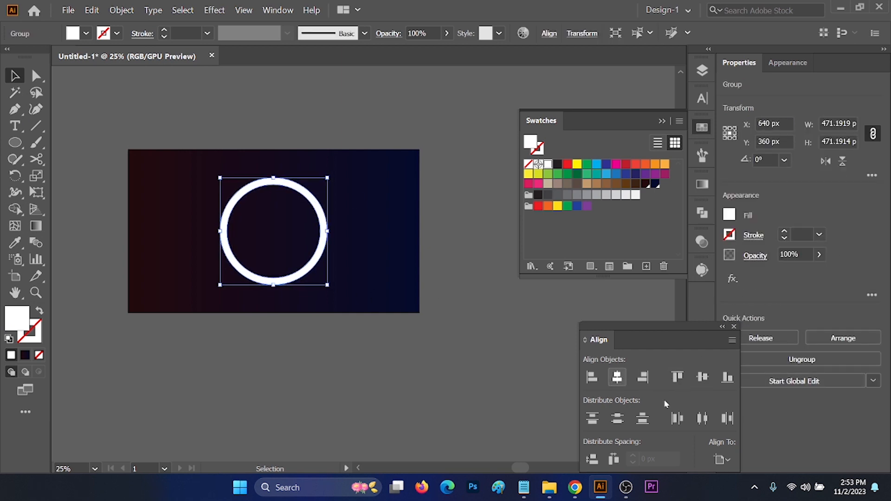
pyautogui.click(722, 459)
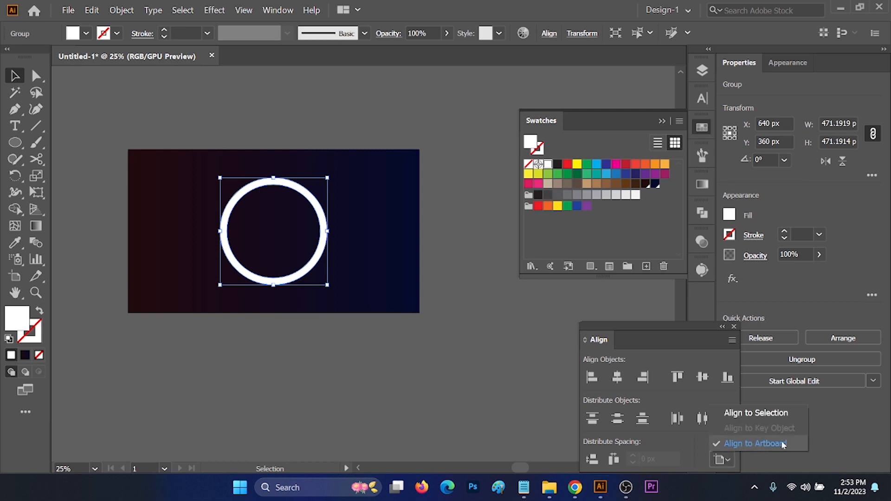
pyautogui.click(288, 188)
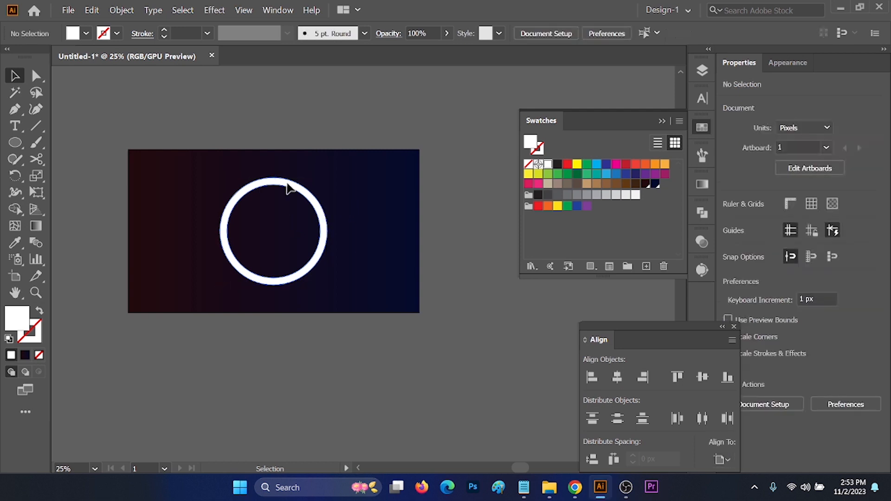
# Apply Offset Path to the white ring with a 40 px offset and Round joins.
pyautogui.click(288, 188)
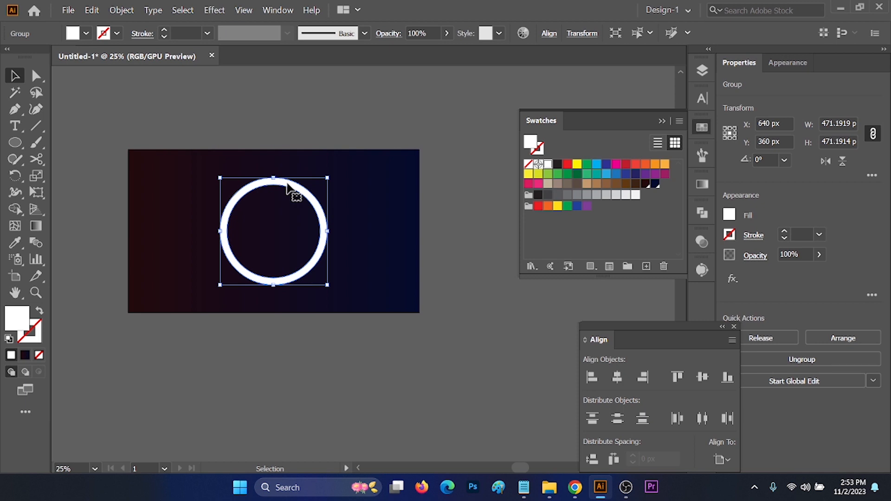
pyautogui.click(116, 10)
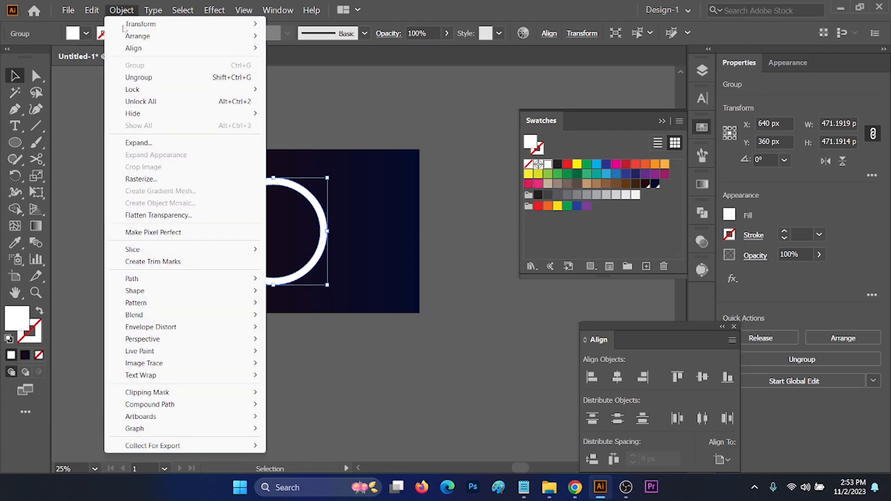
pyautogui.moveTo(187, 282)
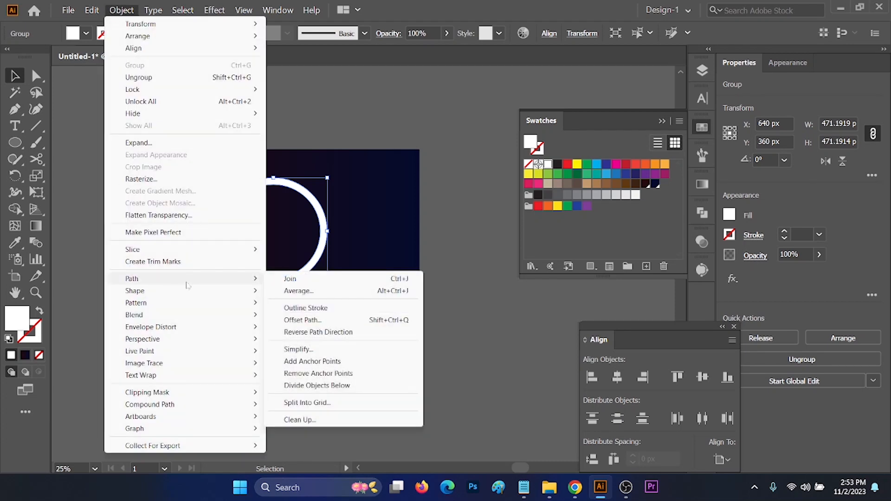
pyautogui.click(303, 320)
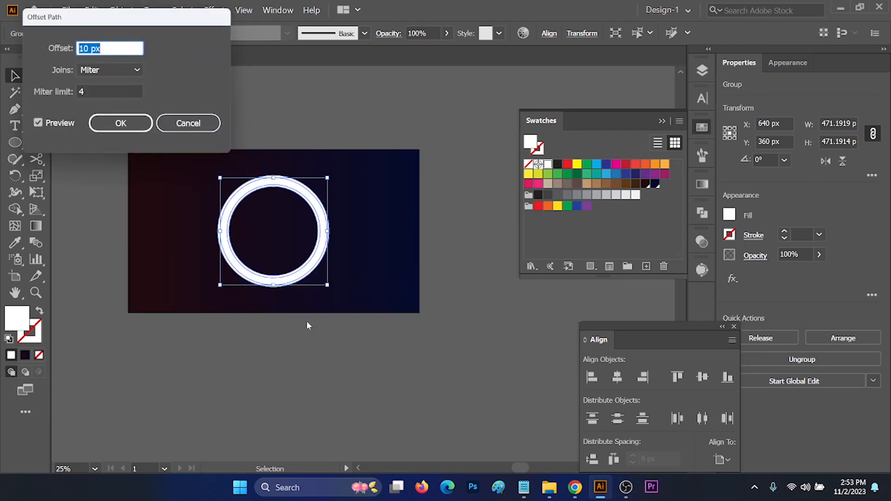
pyautogui.click(111, 70)
pyautogui.click(109, 101)
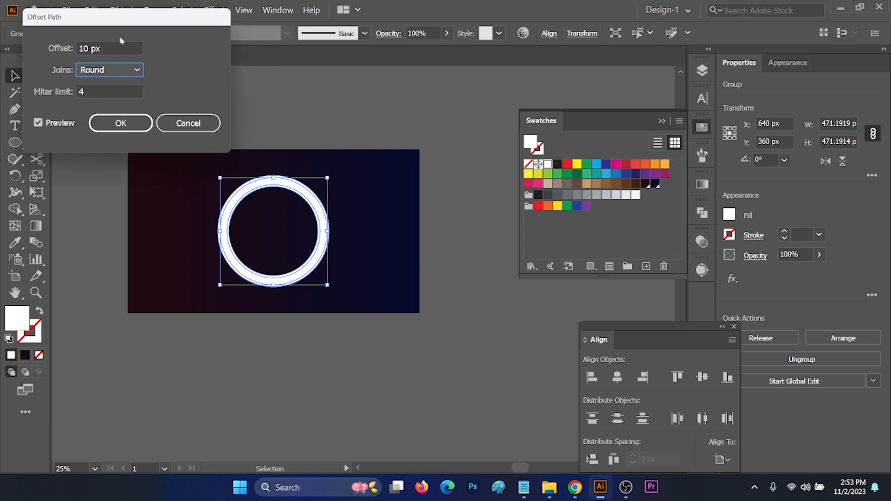
pyautogui.click(120, 48)
pyautogui.press('Up')
pyautogui.press('Up')
pyautogui.press('Up')
pyautogui.press('Up')
pyautogui.press('Up')
pyautogui.press('Up')
pyautogui.press('Up')
pyautogui.press('Up')
pyautogui.press('Up')
pyautogui.press('Up')
pyautogui.press('Up')
pyautogui.press('Up')
pyautogui.press('Up')
pyautogui.press('Up')
pyautogui.press('Up')
pyautogui.press('Up')
pyautogui.press('Up')
pyautogui.press('Up')
pyautogui.press('Up')
pyautogui.press('Up')
pyautogui.press('Up')
pyautogui.press('Up')
pyautogui.press('Up')
pyautogui.press('Up')
pyautogui.press('Up')
pyautogui.press('Up')
pyautogui.press('Up')
pyautogui.press('Up')
pyautogui.press('Up')
pyautogui.press('Up')
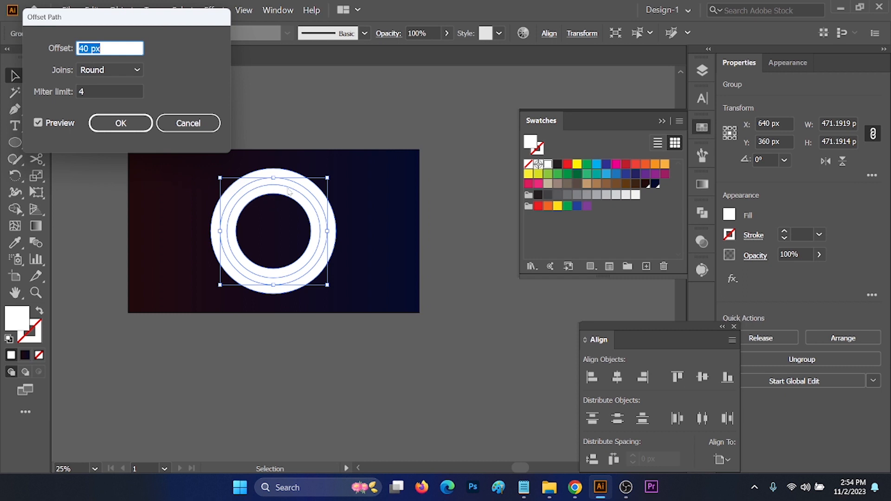
pyautogui.click(120, 123)
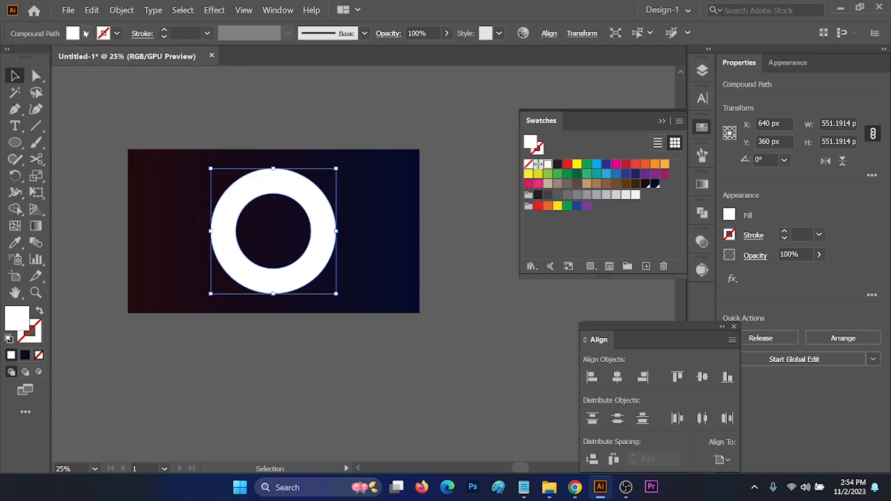
# Fill the wider offset ring with pure black 000000.
pyautogui.click(86, 34)
pyautogui.click(39, 57)
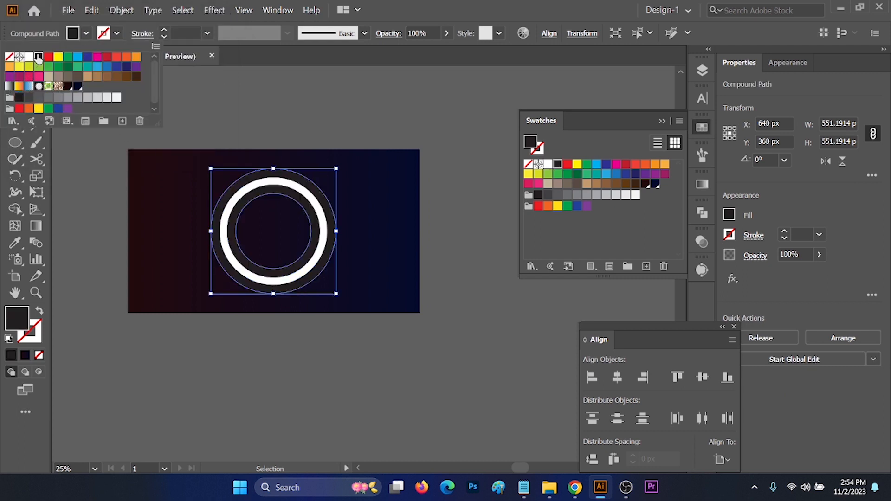
pyautogui.doubleClick(21, 317)
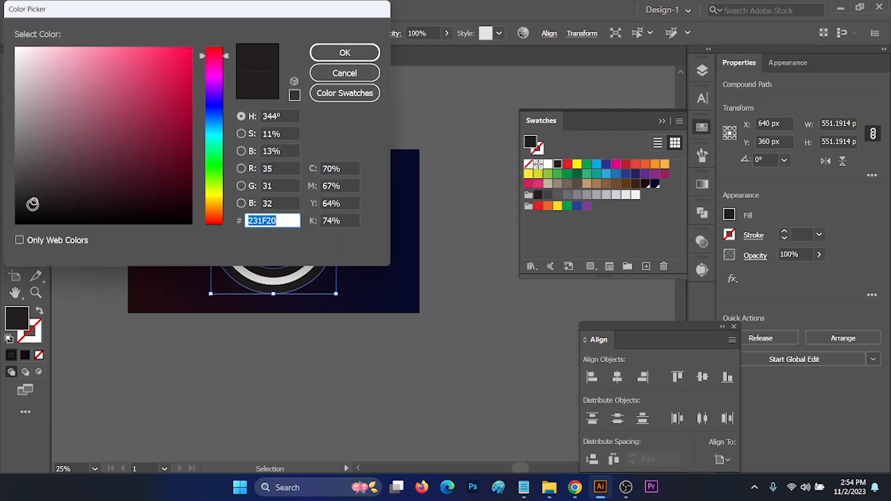
pyautogui.click(25, 219)
pyautogui.moveTo(26, 219); pyautogui.dragTo(16, 229)
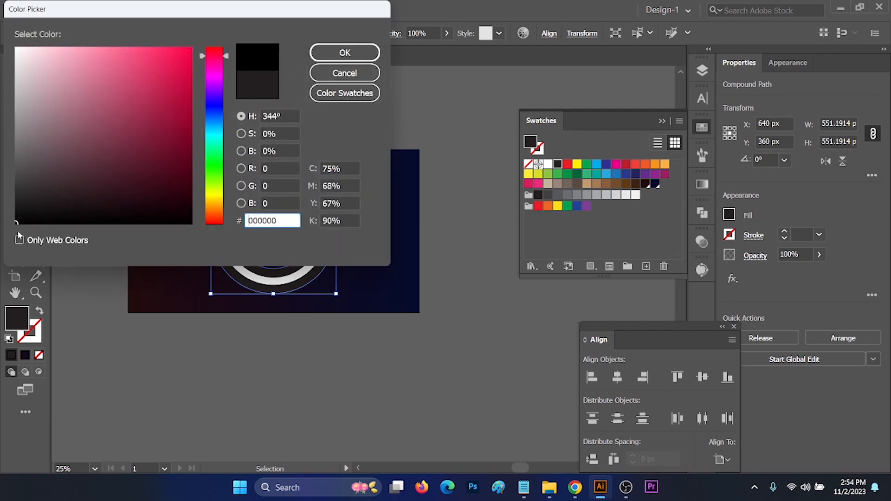
pyautogui.click(346, 52)
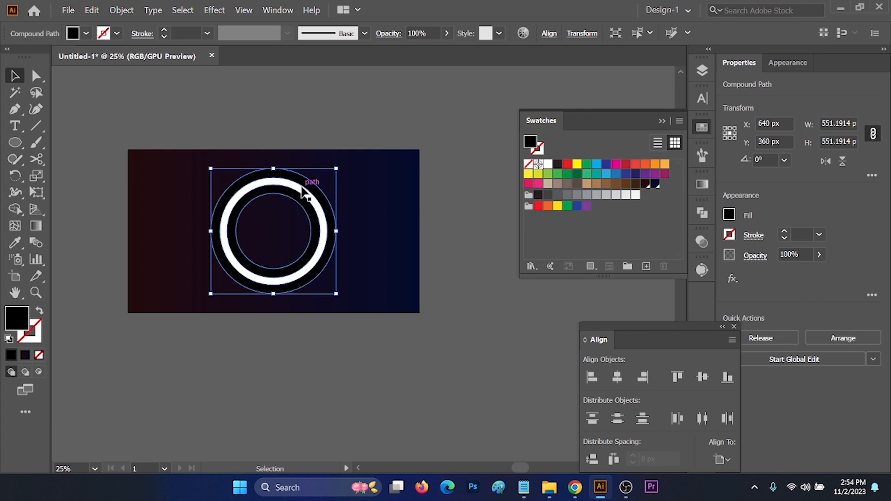
# Blend the white ring with the black offset ring to form a soft glow around it.
pyautogui.moveTo(173, 157); pyautogui.dragTo(349, 239)
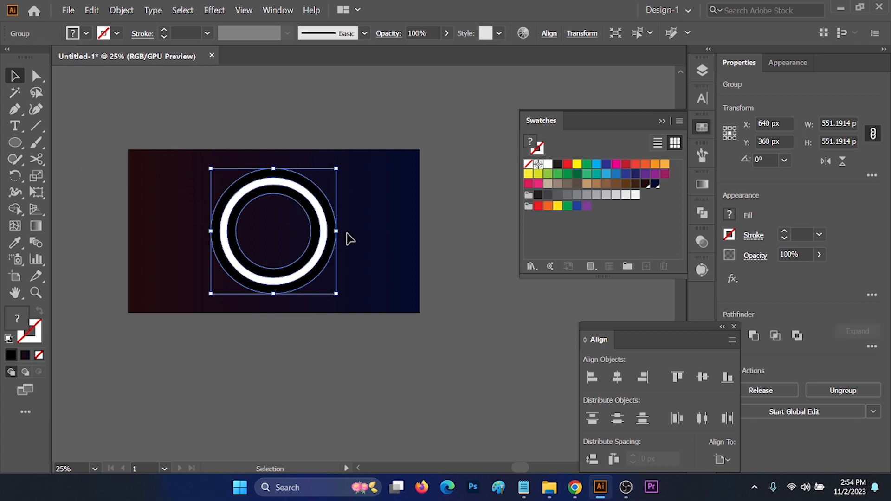
pyautogui.click(37, 242)
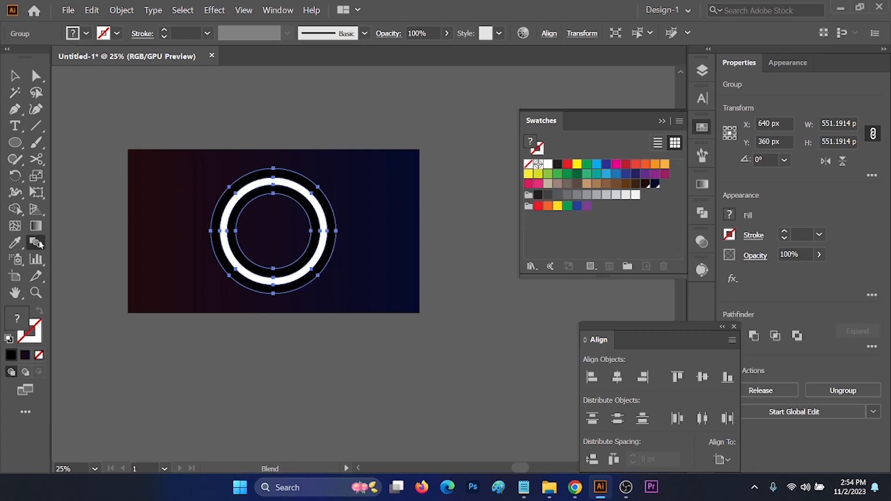
pyautogui.click(292, 194)
pyautogui.click(297, 174)
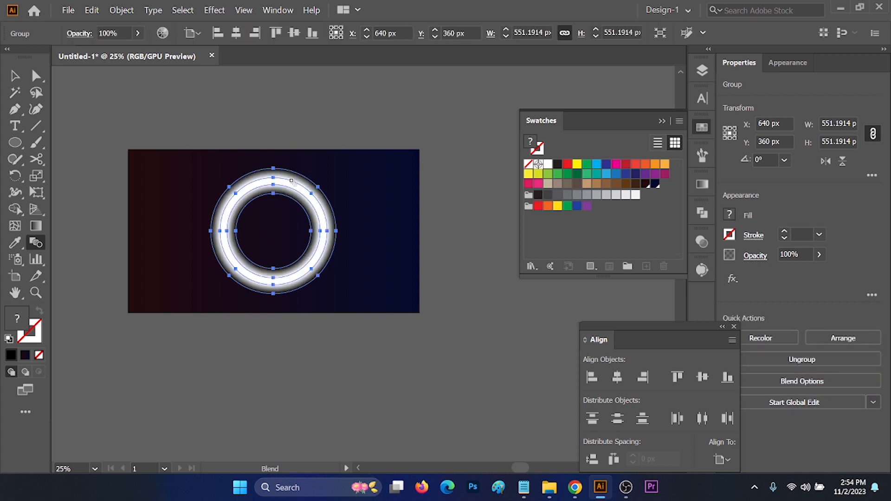
pyautogui.press('v')
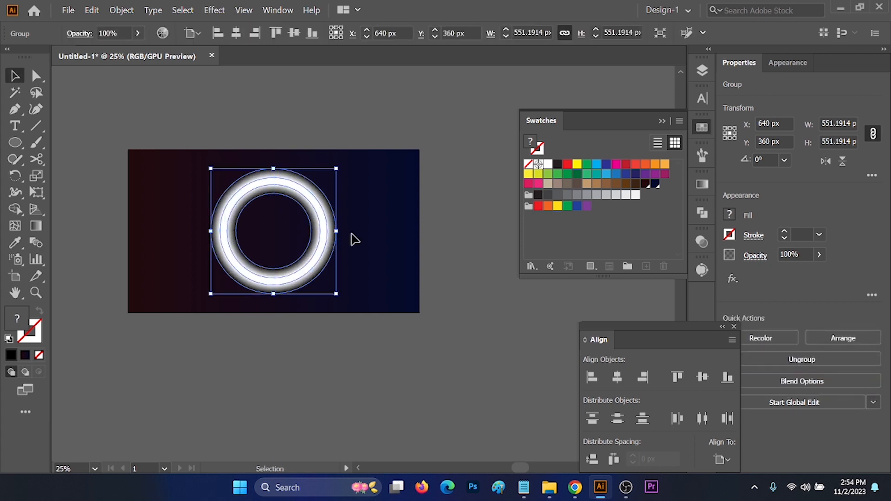
# Set the blended ring's blending mode to Color Dodge and deselect it.
pyautogui.scroll(1, 325, 205)
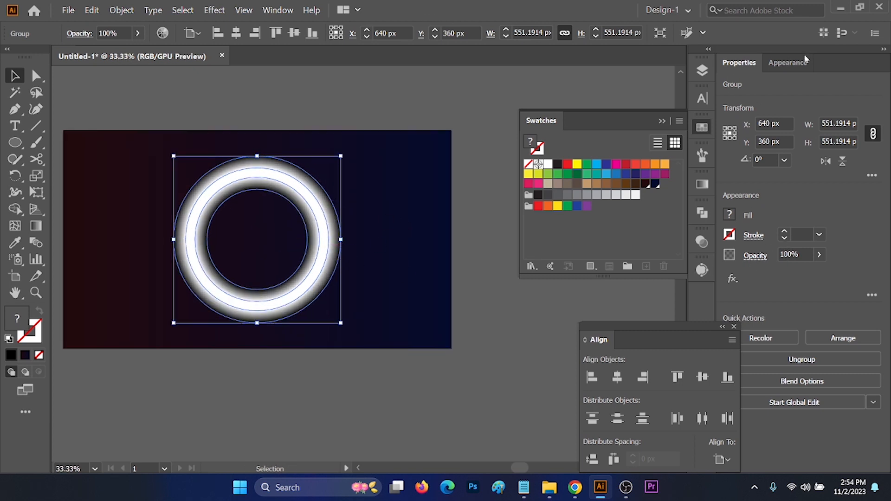
pyautogui.click(277, 12)
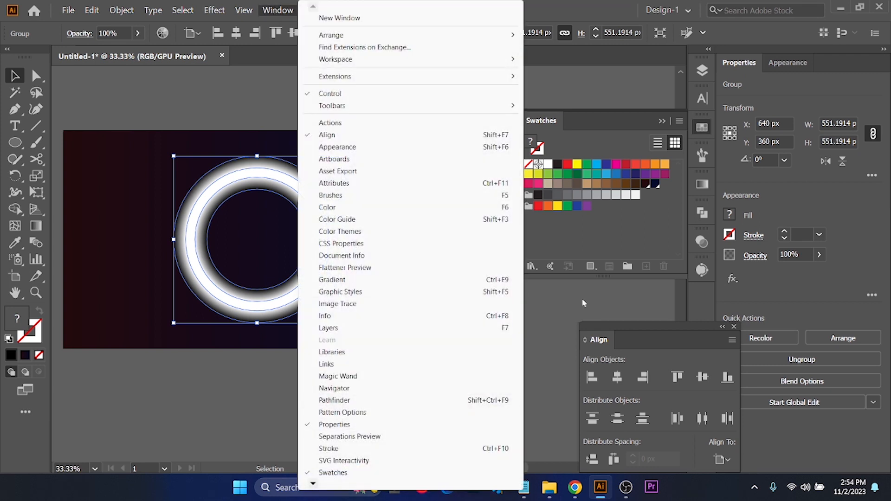
pyautogui.click(724, 64)
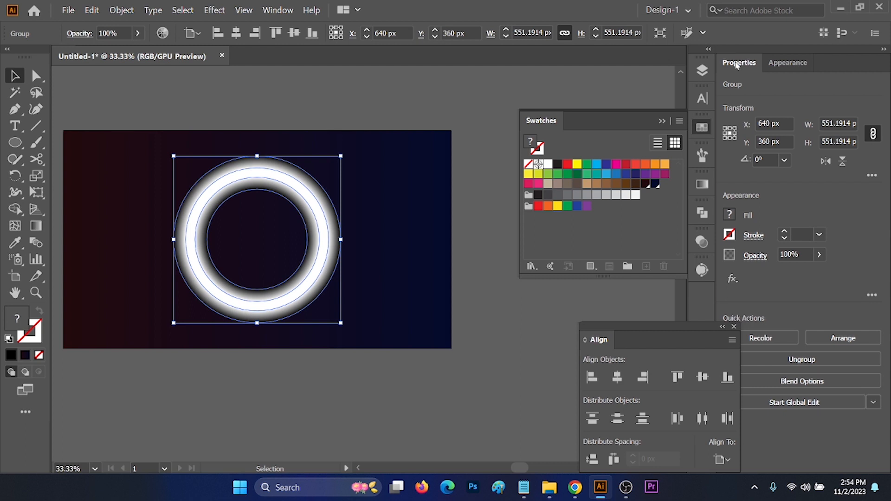
pyautogui.click(756, 256)
pyautogui.click(668, 281)
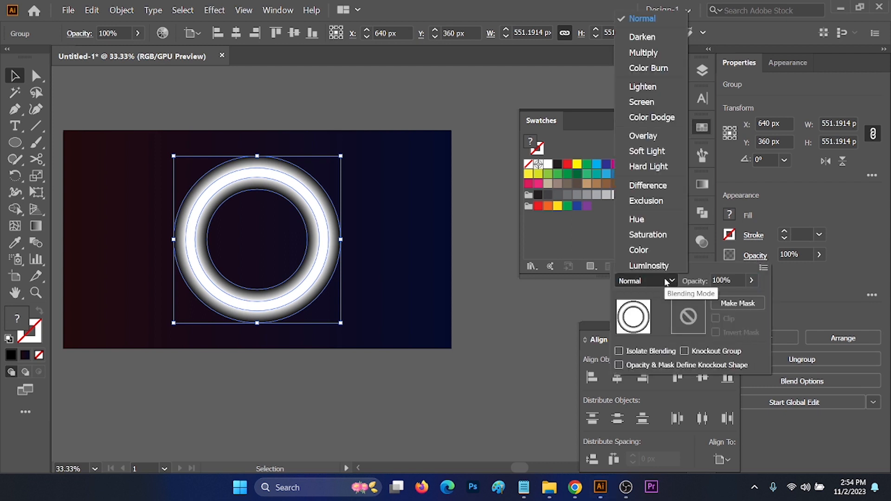
pyautogui.click(653, 119)
pyautogui.click(393, 109)
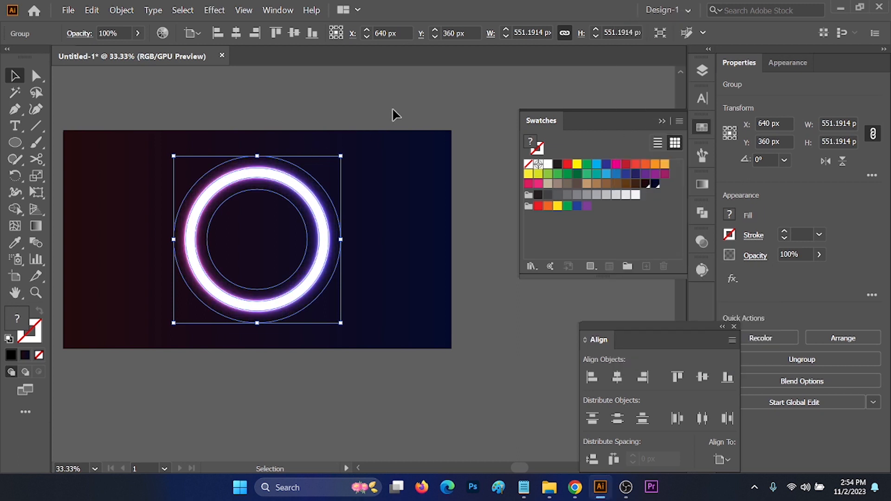
pyautogui.click(497, 96)
pyautogui.keyDown('alt'); pyautogui.scroll(-2, 464, 208); pyautogui.keyUp('alt')
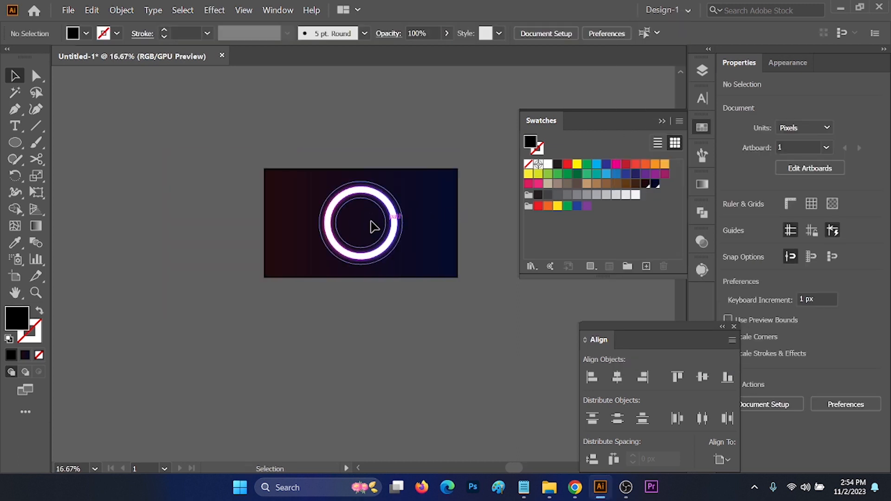
# Enlarge the glowing ring proportionally around its center, keeping it within the artboard.
pyautogui.scroll(2, 404, 213)
pyautogui.click(409, 237)
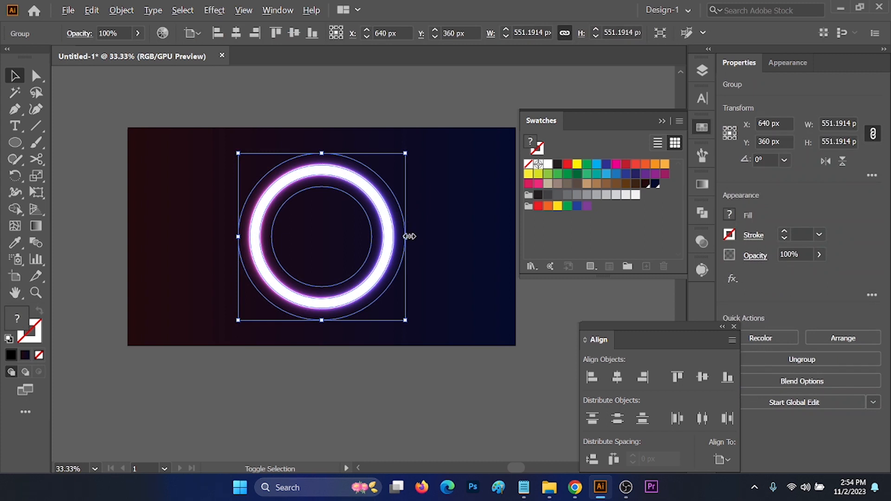
pyautogui.moveTo(408, 237); pyautogui.dragTo(418, 238)
pyautogui.click(424, 105)
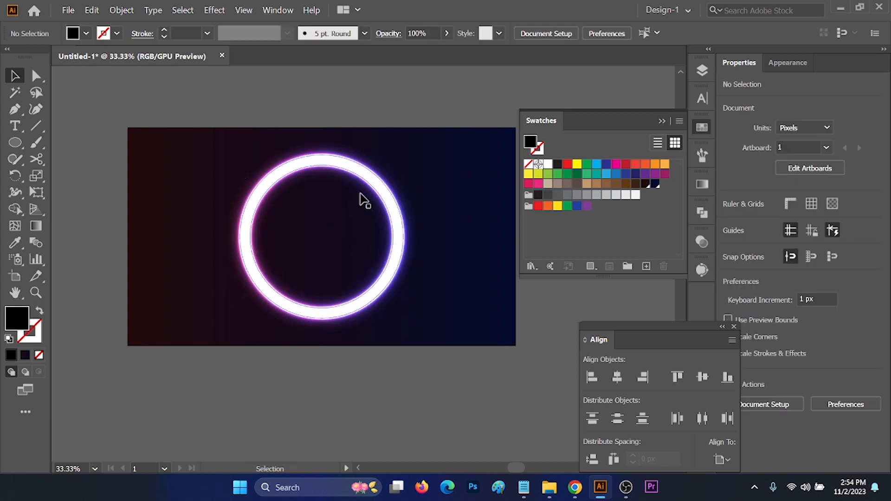
pyautogui.keyDown('alt'); pyautogui.scroll(-2, 281, 216); pyautogui.keyUp('alt')
pyautogui.keyDown('alt'); pyautogui.scroll(1, 362, 246); pyautogui.keyUp('alt')
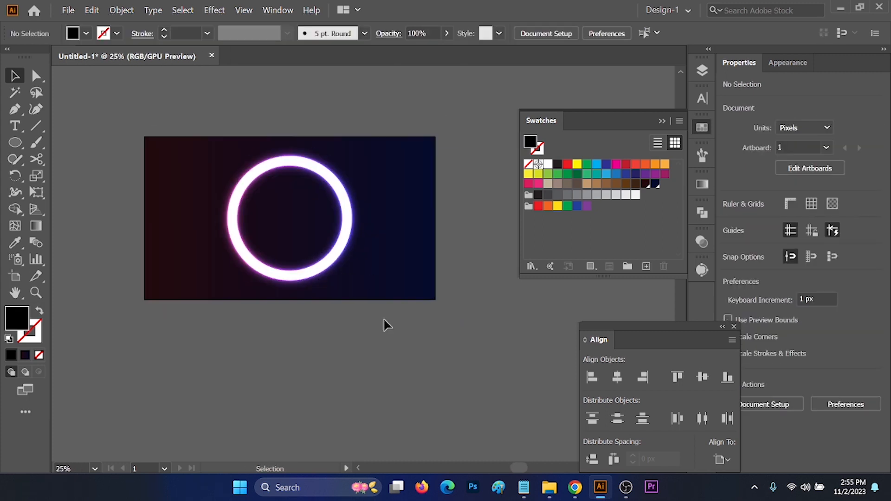
# Brighten the dark red global swatch by raising its red value with Preview on.
pyautogui.click(358, 209)
pyautogui.click(453, 184)
pyautogui.click(646, 185)
pyautogui.doubleClick(646, 185)
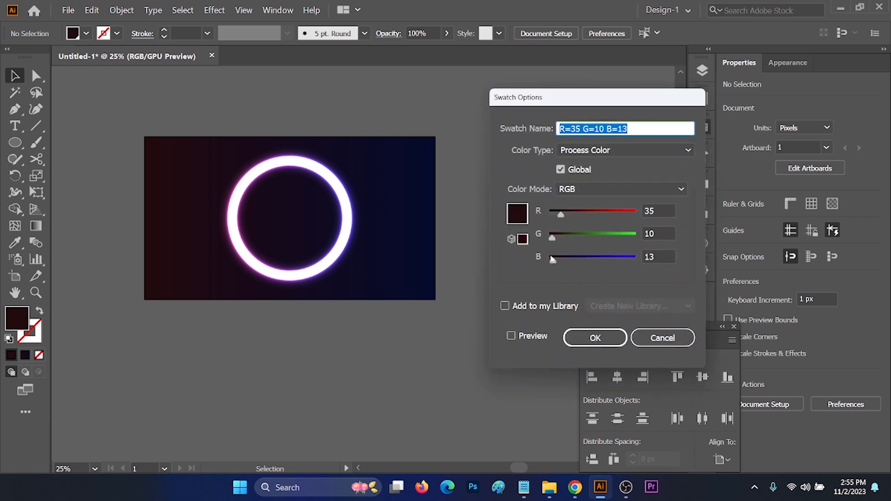
pyautogui.click(512, 337)
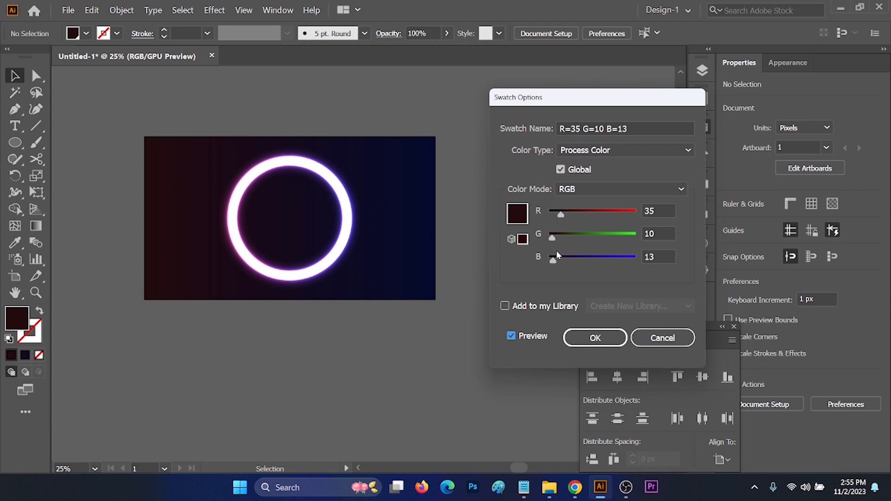
pyautogui.moveTo(561, 217); pyautogui.dragTo(575, 215)
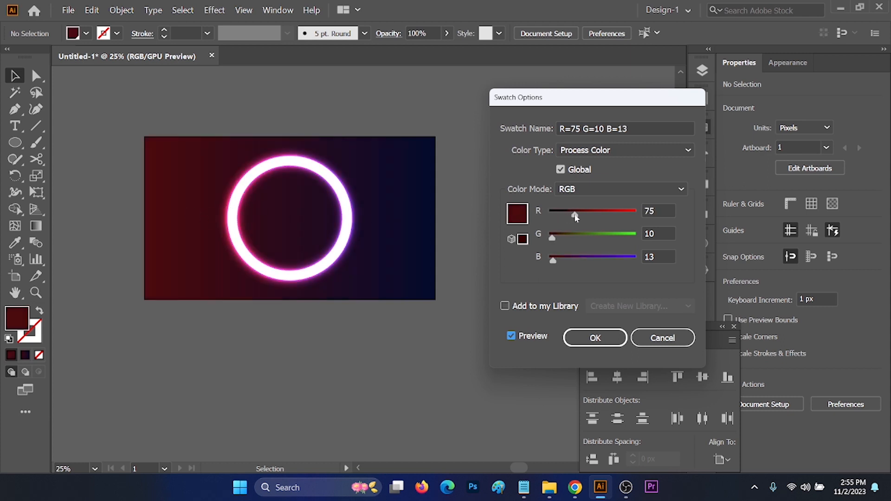
pyautogui.moveTo(576, 218); pyautogui.dragTo(572, 217)
pyautogui.click(595, 338)
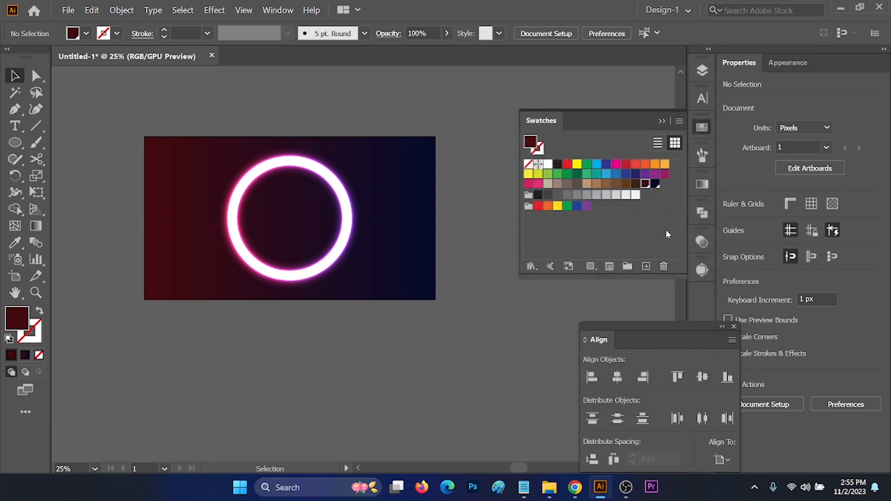
# Brighten the dark blue global swatch by raising its blue value and slightly raising its red value.
pyautogui.doubleClick(656, 185)
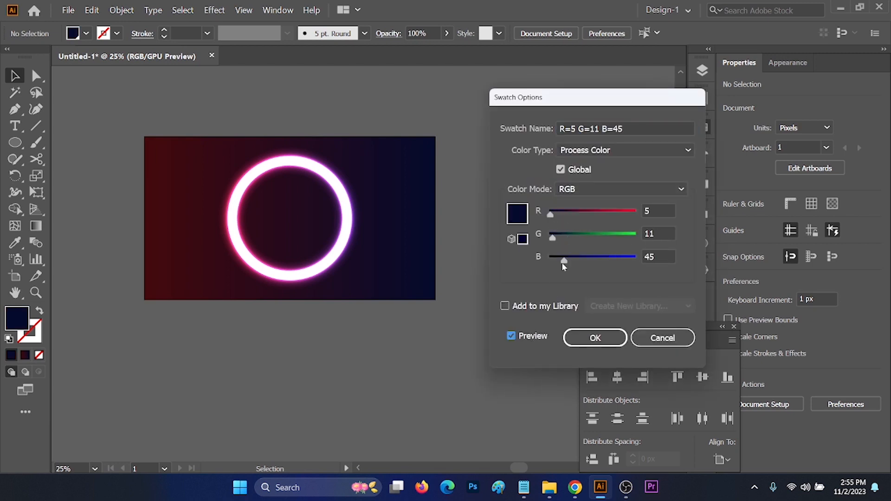
pyautogui.moveTo(563, 263); pyautogui.dragTo(572, 264)
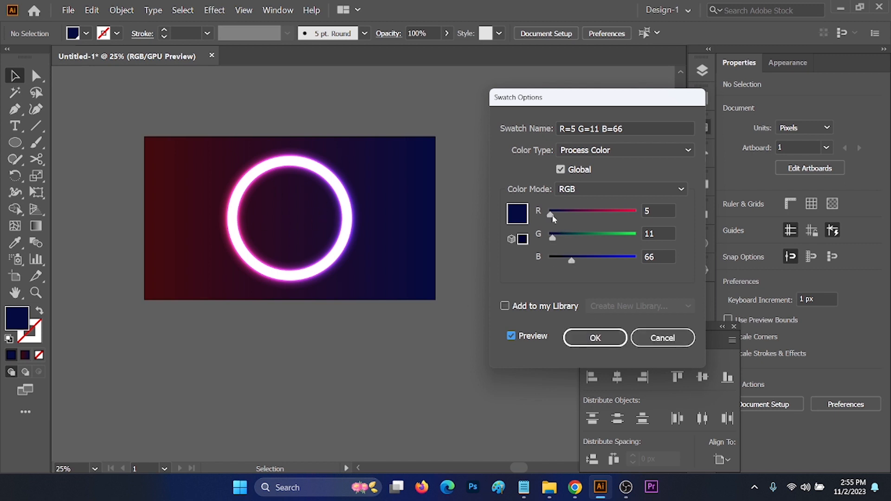
pyautogui.moveTo(554, 219)
pyautogui.mouseDown()
pyautogui.moveTo(575, 215)
pyautogui.moveTo(554, 212)
pyautogui.mouseUp()
pyautogui.moveTo(572, 261); pyautogui.dragTo(570, 261)
pyautogui.click(596, 338)
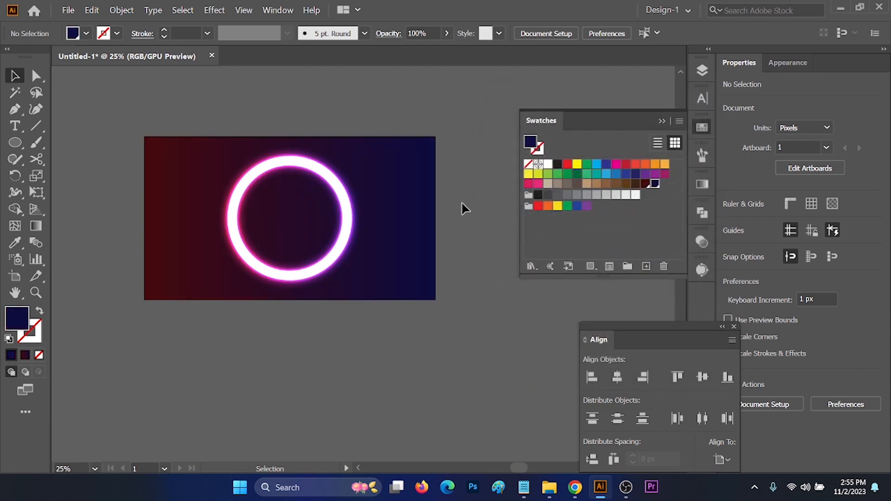
pyautogui.click(330, 185)
pyautogui.click(455, 155)
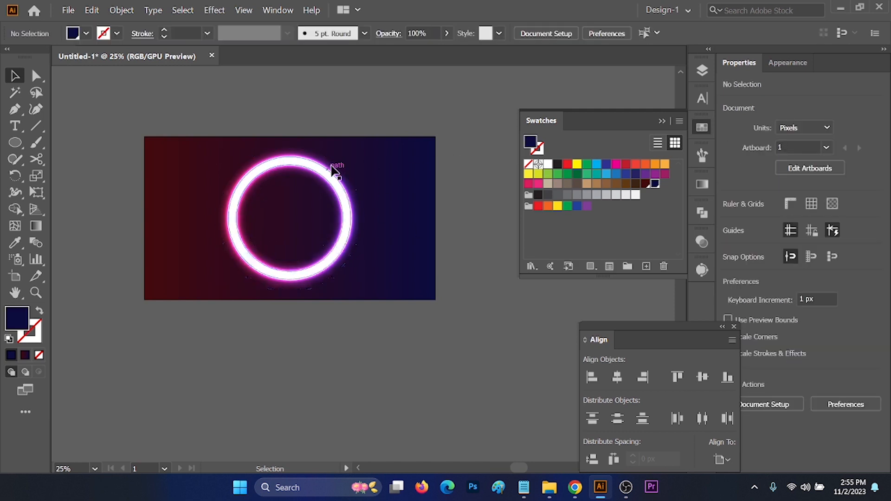
# Draw a hexagon about 578 × 501 px beside the artboard with the Polygon tool.
pyautogui.click(16, 143)
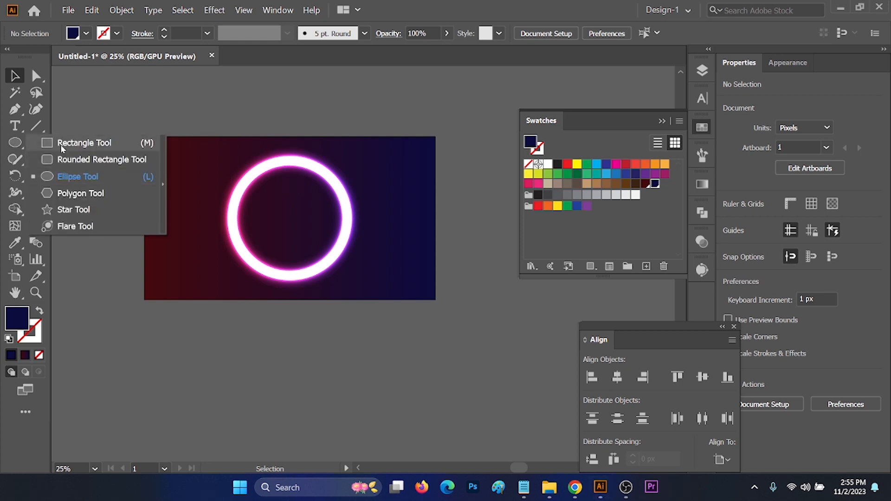
pyautogui.click(66, 195)
pyautogui.scroll(-2, 323, 262)
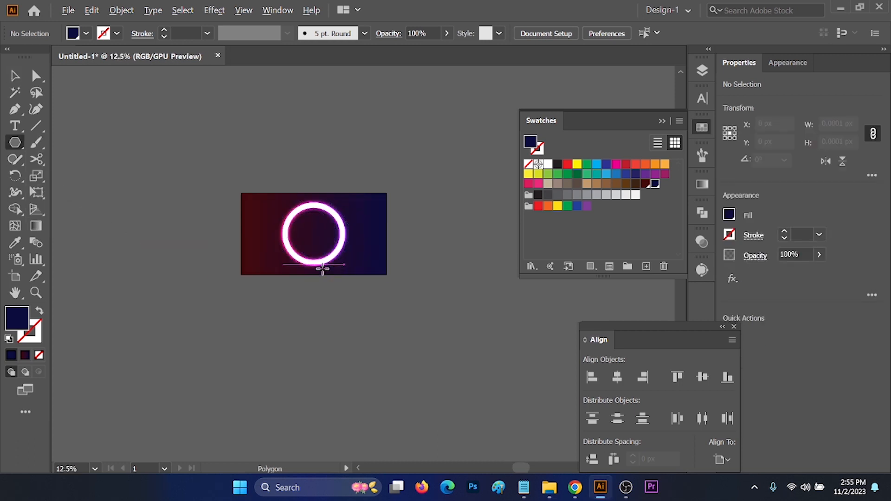
pyautogui.scroll(3, 160, 244)
pyautogui.moveTo(201, 225); pyautogui.dragTo(249, 294)
# Give the hexagon no fill and a white 40 pt stroke.
pyautogui.hotkey('shift', 'x')
pyautogui.click(117, 33)
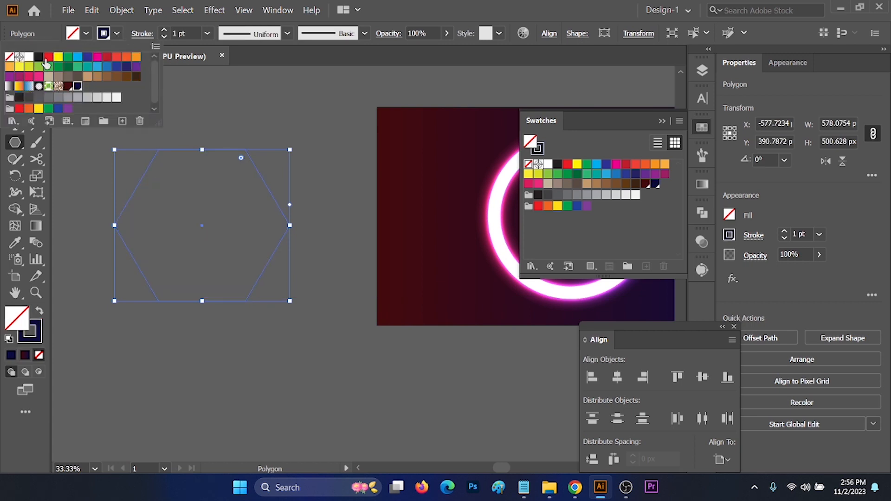
pyautogui.click(29, 57)
pyautogui.click(186, 34)
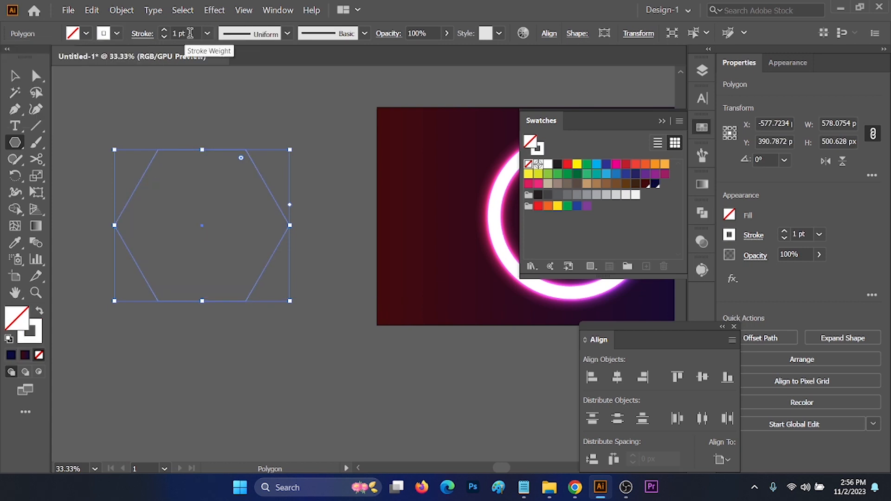
pyautogui.moveTo(189, 33); pyautogui.dragTo(138, 33)
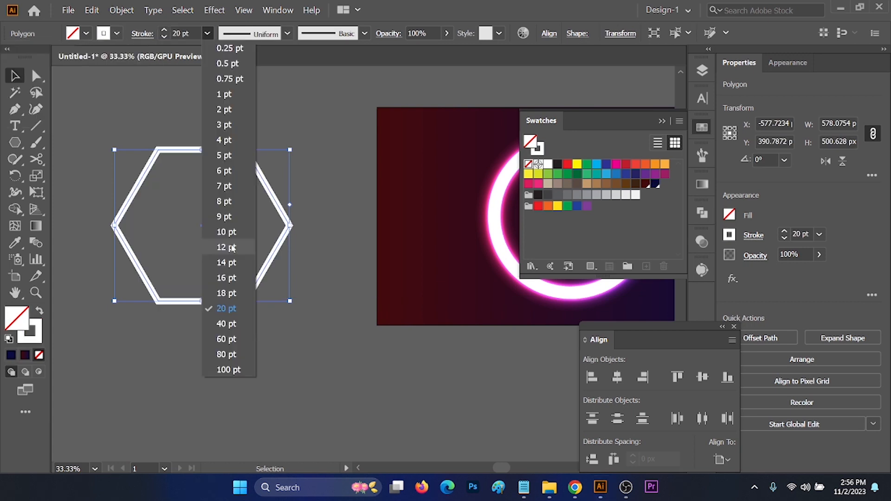
pyautogui.click(224, 325)
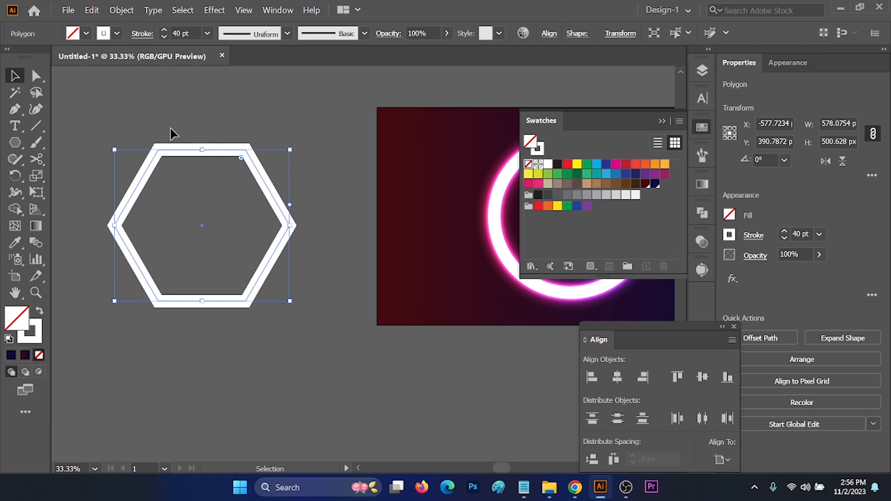
# Expand the hexagon's fill and stroke into a solid outline shape.
pyautogui.click(122, 9)
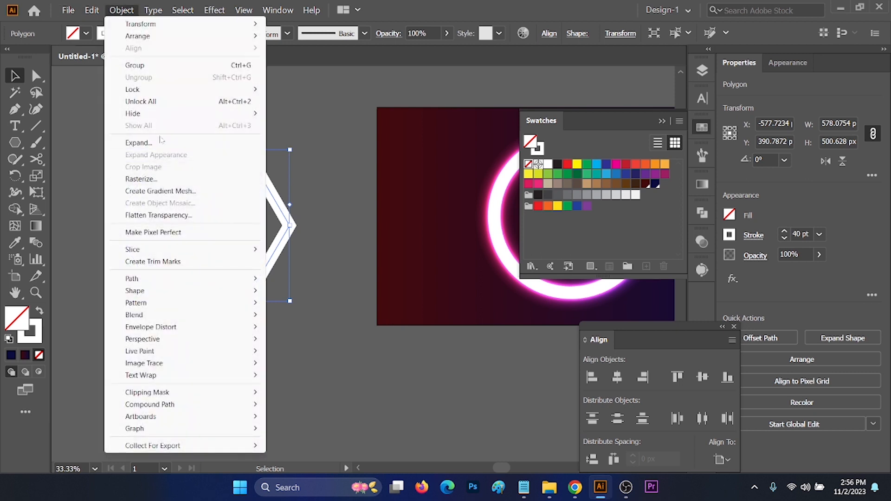
pyautogui.click(156, 143)
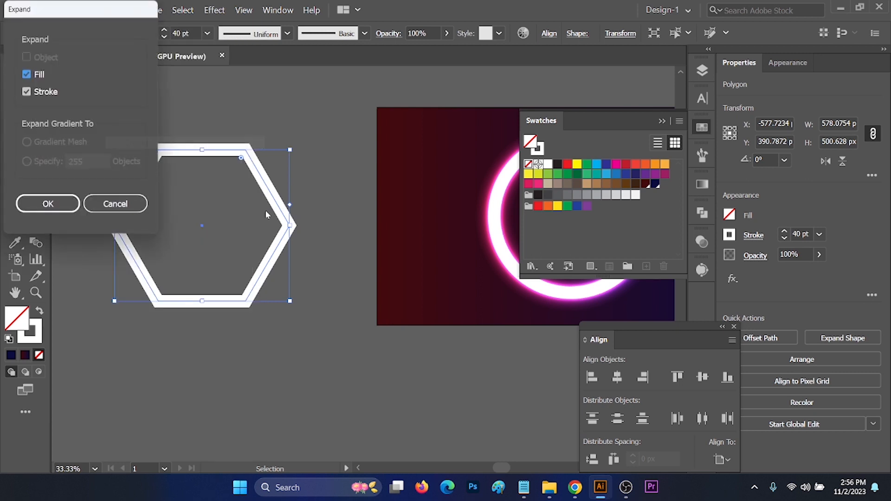
pyautogui.click(61, 205)
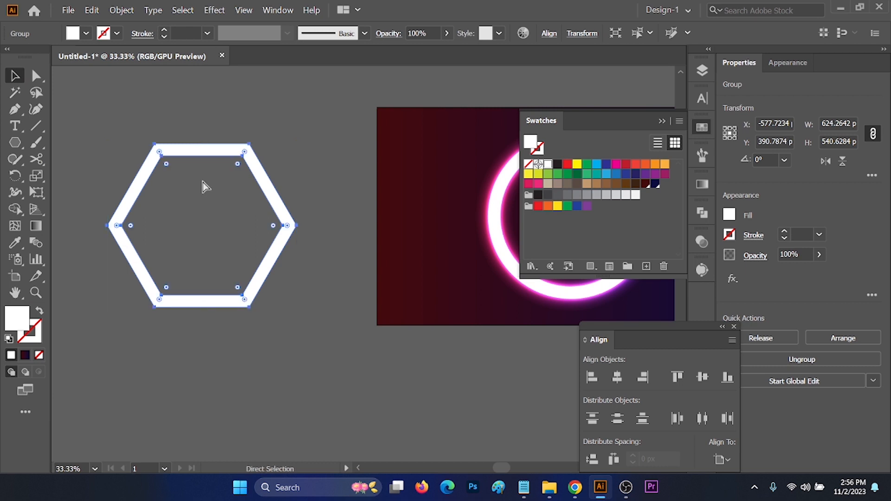
# Offset the white hexagon by 40 px with Round joins and fill the offset shape with black 000000.
pyautogui.hotkey('ctrl', 'shift', 'o')
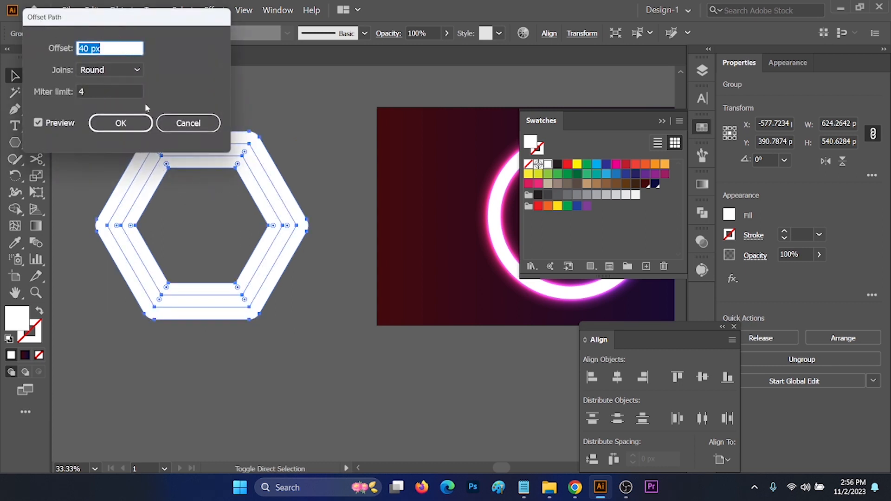
pyautogui.click(121, 123)
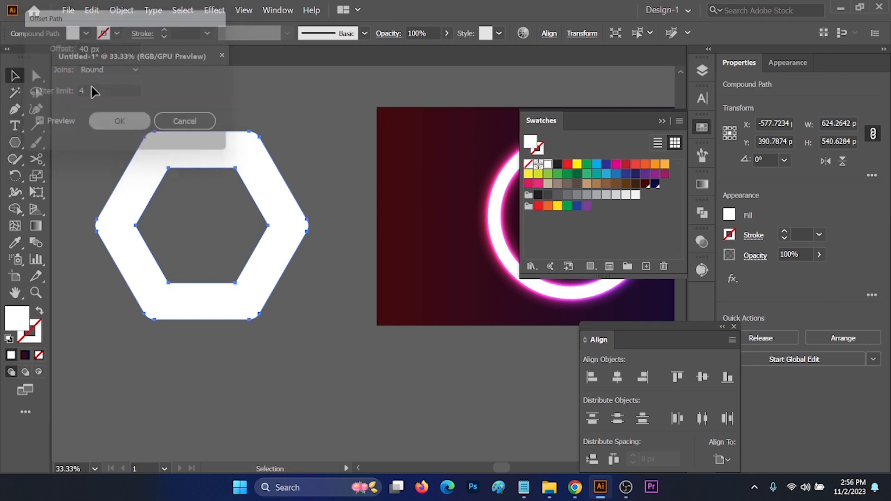
pyautogui.doubleClick(15, 322)
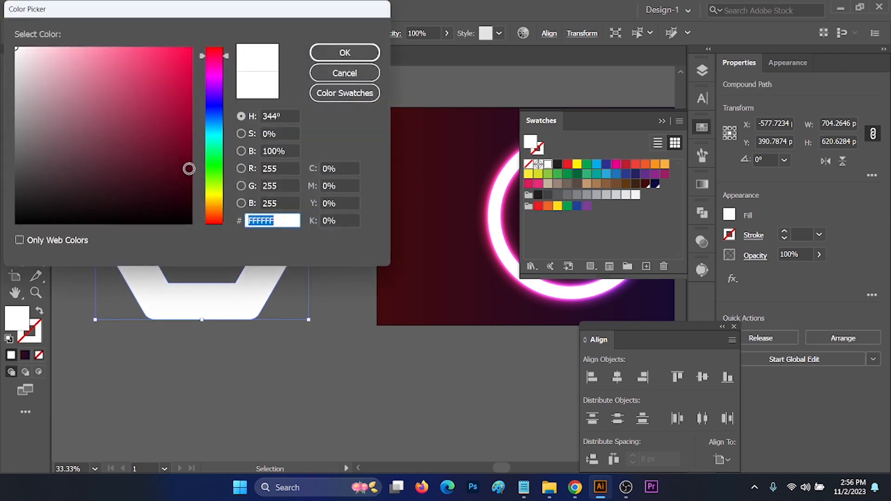
pyautogui.write('000000')
pyautogui.click(345, 53)
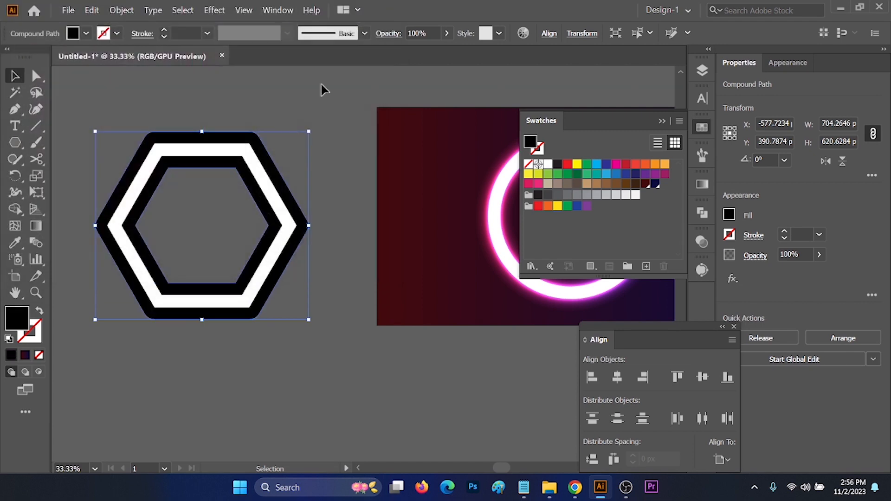
# Group the white hexagon with its black offset and blend the two outlines into a soft glow.
pyautogui.hotkey('ctrl', 'a')
pyautogui.hotkey('ctrl', 'g')
pyautogui.press('w')
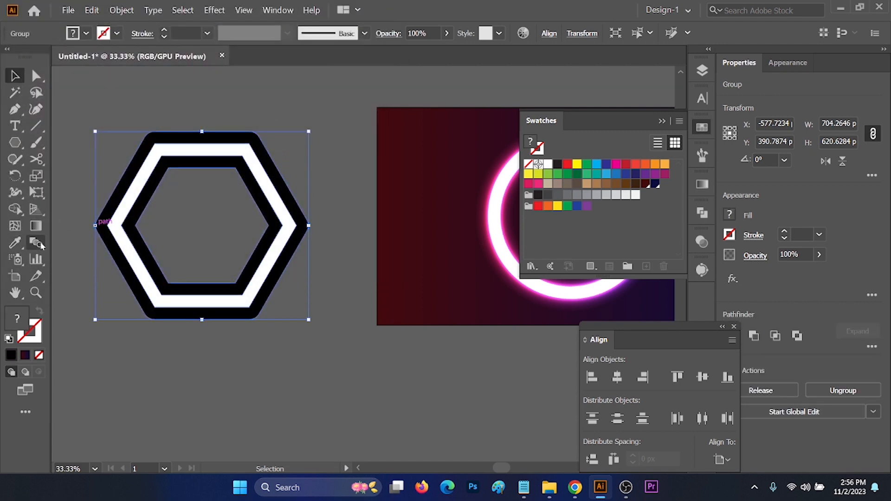
pyautogui.click(222, 159)
pyautogui.click(227, 134)
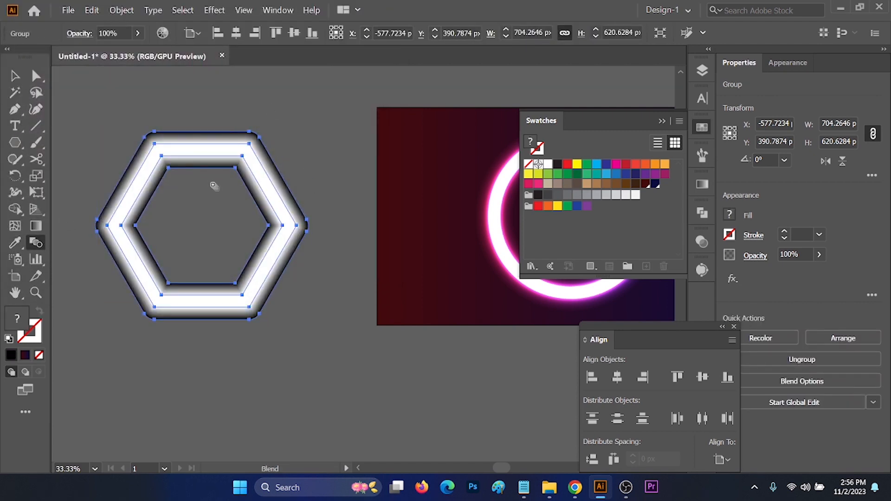
# Set the hexagon blend's blending mode to Color Dodge and check its Appearance attributes.
pyautogui.click(761, 257)
pyautogui.click(667, 280)
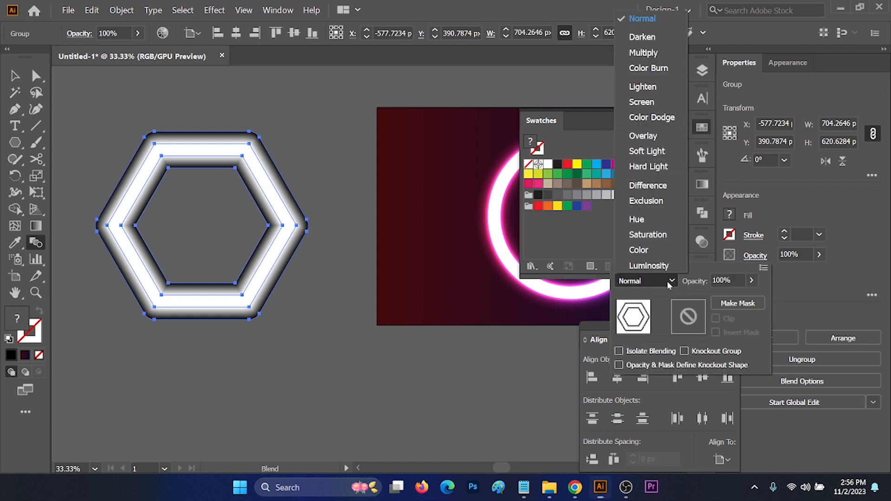
pyautogui.click(648, 116)
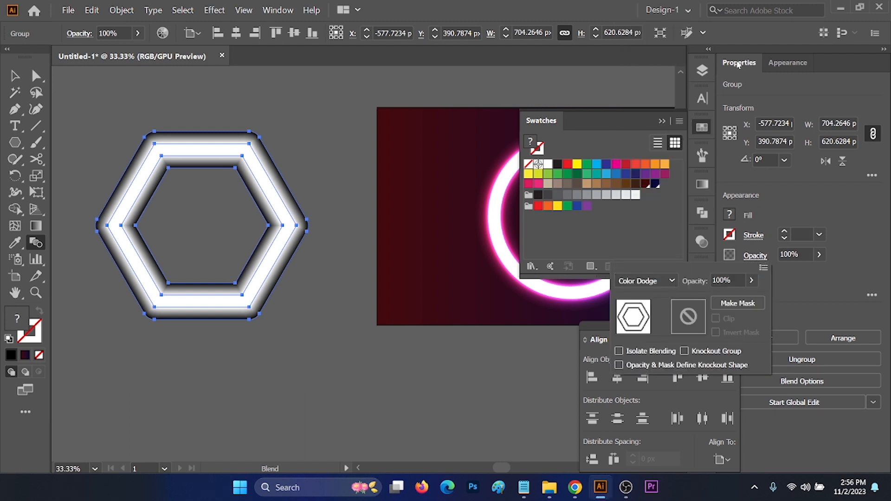
pyautogui.click(786, 63)
pyautogui.click(791, 65)
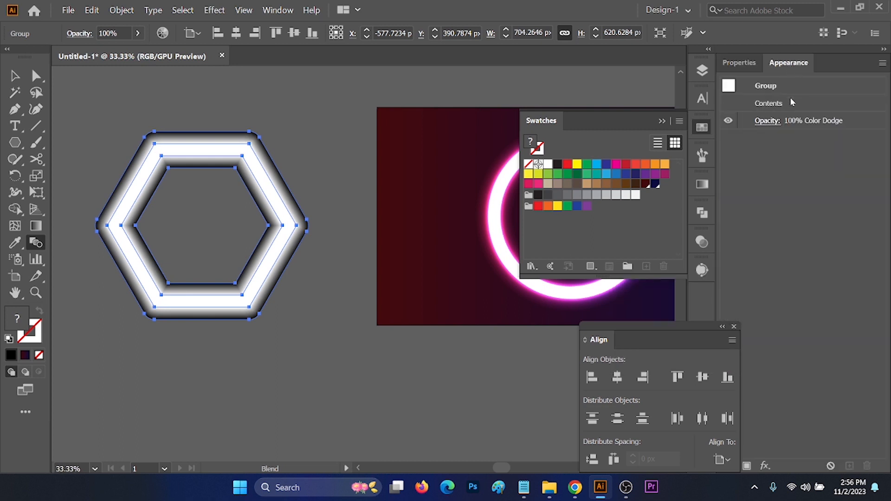
pyautogui.click(740, 66)
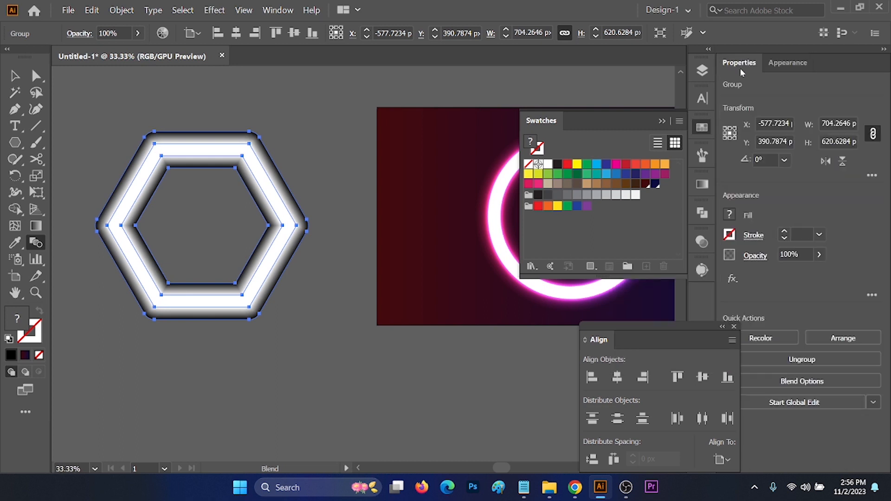
# Reapply the Color Dodge blending mode to the hexagon blend in the Transparency settings.
pyautogui.click(702, 243)
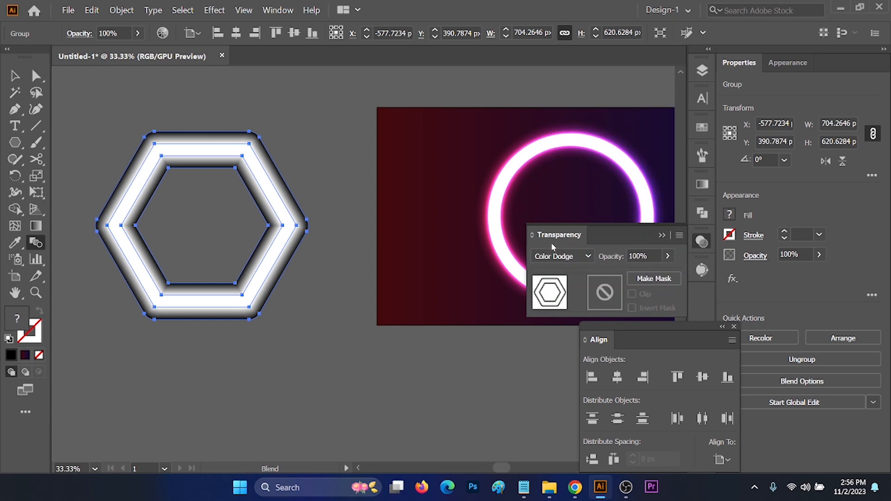
pyautogui.click(277, 10)
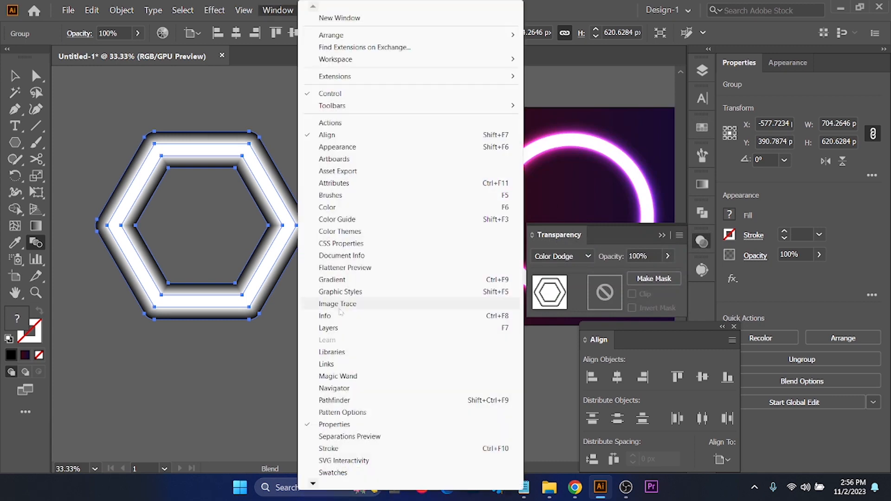
pyautogui.moveTo(314, 484)
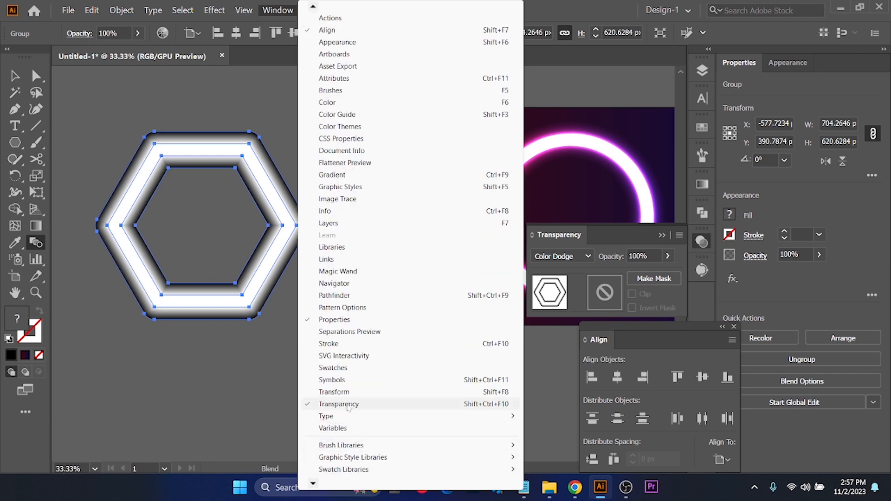
pyautogui.click(599, 236)
pyautogui.click(583, 259)
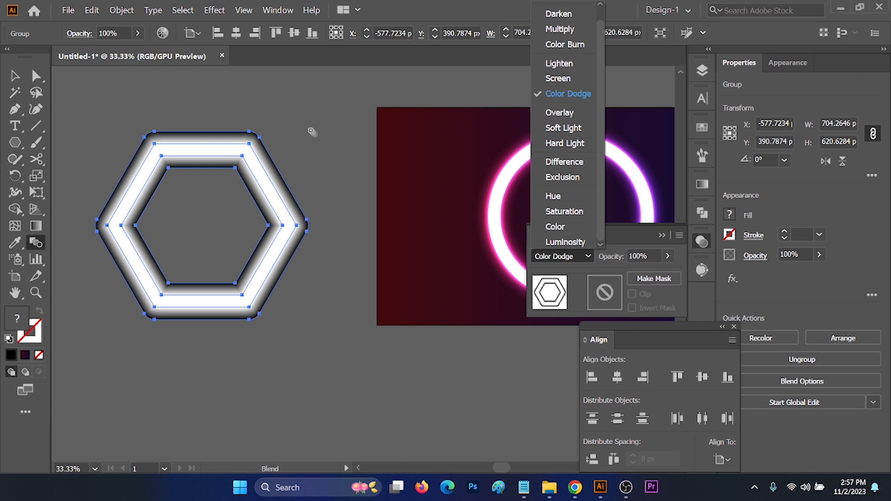
pyautogui.click(567, 95)
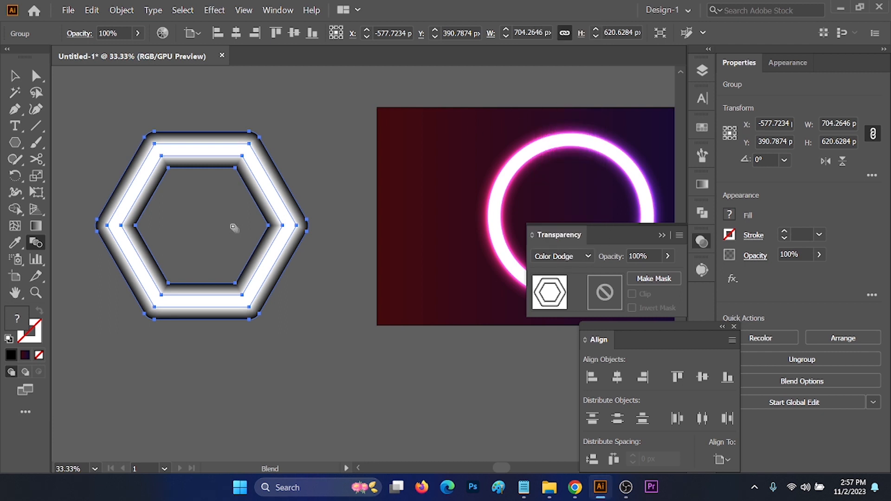
# Move the hexagon blend onto the red edge of the gradient background and scale it to about 303 × 267 px.
pyautogui.press('v')
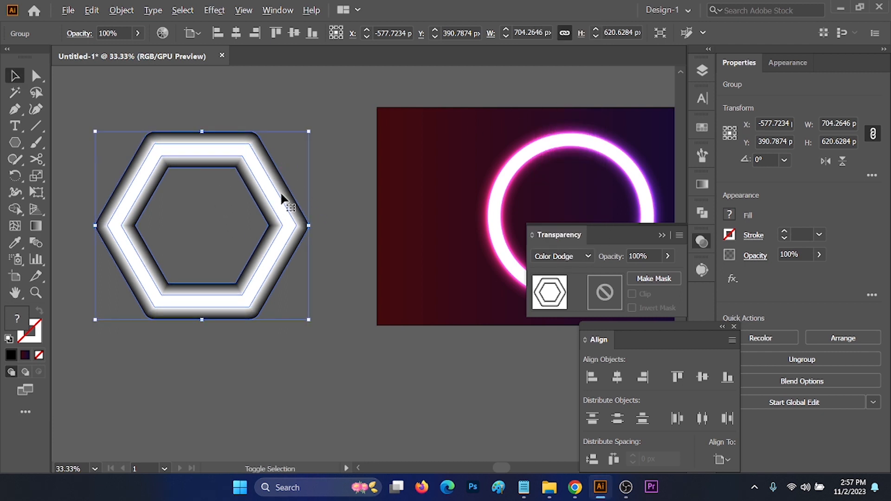
pyautogui.moveTo(284, 200); pyautogui.dragTo(417, 200)
pyautogui.click(462, 83)
pyautogui.scroll(-3, 306, 218)
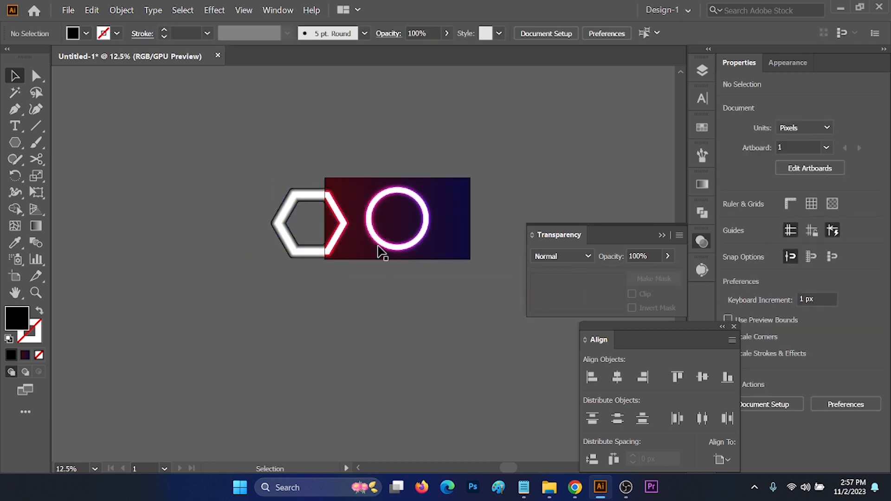
pyautogui.click(335, 225)
pyautogui.moveTo(353, 223)
pyautogui.mouseDown()
pyautogui.moveTo(330, 222)
pyautogui.moveTo(348, 227)
pyautogui.mouseUp()
pyautogui.scroll(4, 409, 247)
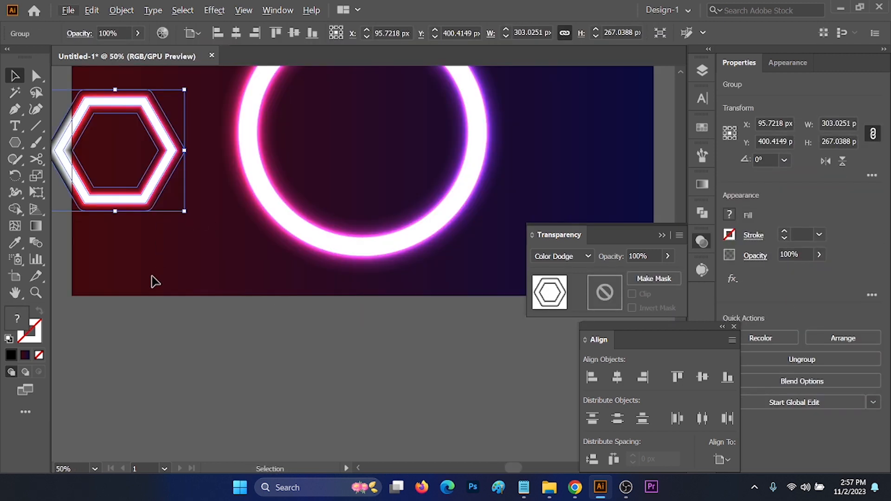
# Move the circle blend above the artboard and place the hexagon on the blue side of the gradient background.
pyautogui.click(154, 342)
pyautogui.scroll(-3, 154, 341)
pyautogui.moveTo(138, 277); pyautogui.dragTo(317, 149)
pyautogui.click(372, 249)
pyautogui.scroll(2, 258, 304)
pyautogui.scroll(-2, 293, 281)
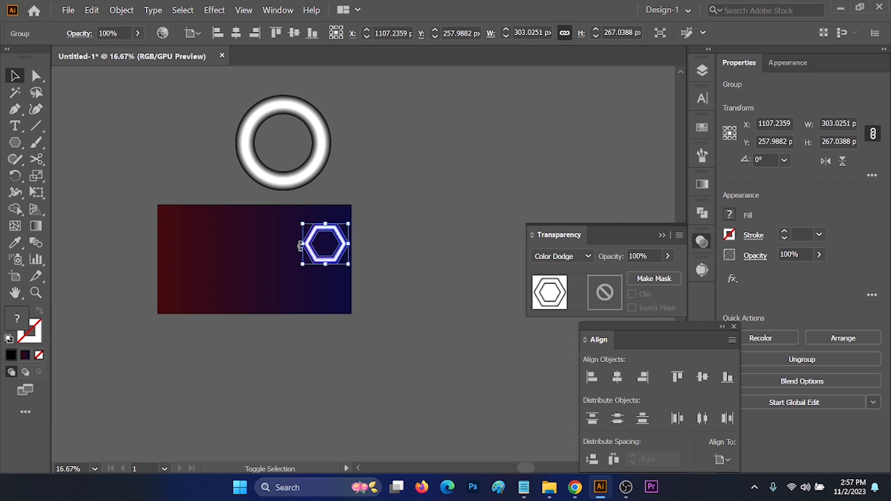
# Enlarge the glowing hexagon proportionally to nearly the artboard's height and place it near the middle of the gradient background.
pyautogui.moveTo(303, 244); pyautogui.dragTo(260, 243)
pyautogui.moveTo(329, 223); pyautogui.dragTo(279, 243)
pyautogui.scroll(2, 260, 264)
pyautogui.click(392, 248)
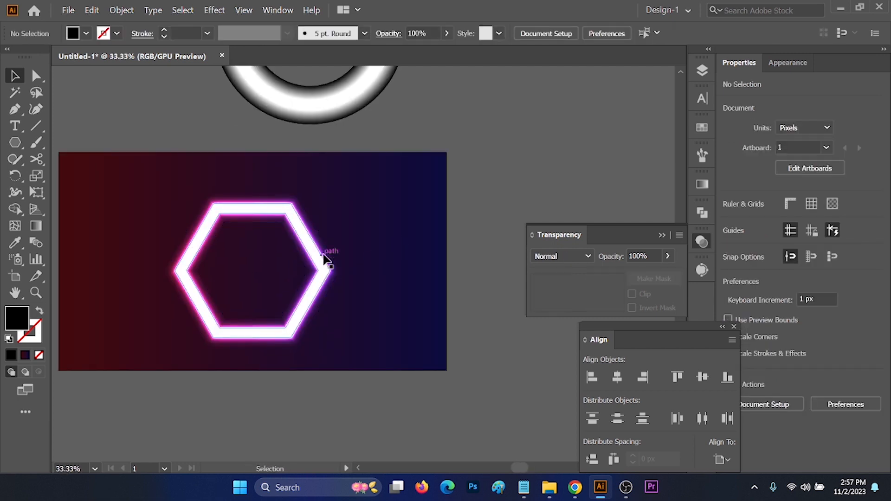
pyautogui.click(317, 274)
pyautogui.moveTo(339, 271); pyautogui.dragTo(358, 271)
pyautogui.click(456, 204)
pyautogui.scroll(-1, 455, 204)
# Delete the glowing hexagon and centre the circle blend horizontally and vertically on the artboard.
pyautogui.click(358, 231)
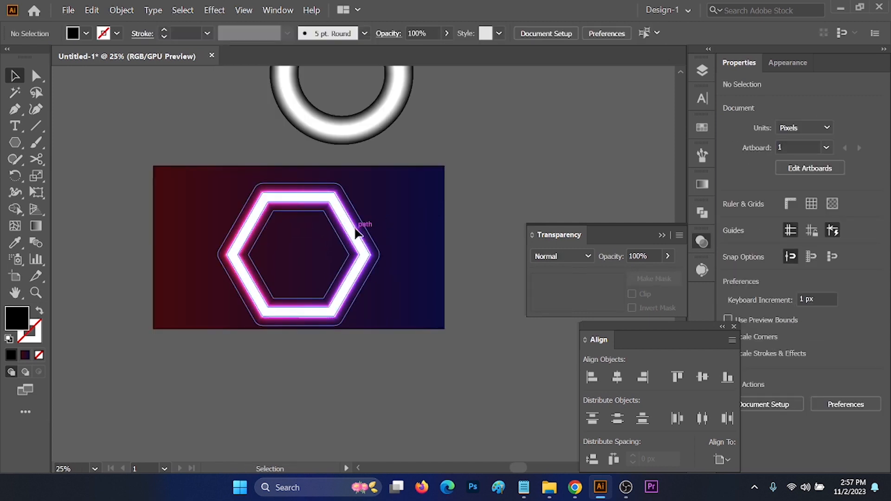
pyautogui.press('Delete')
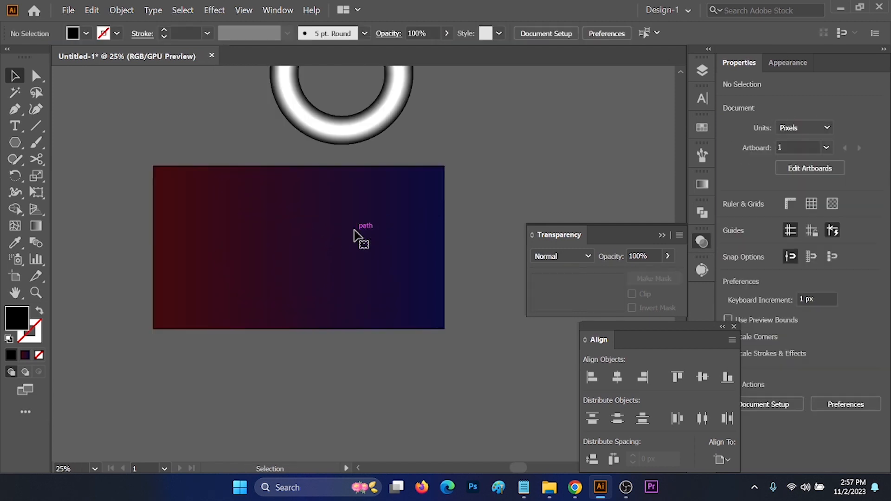
pyautogui.scroll(2, 355, 223)
pyautogui.moveTo(358, 175); pyautogui.dragTo(314, 333)
pyautogui.click(617, 377)
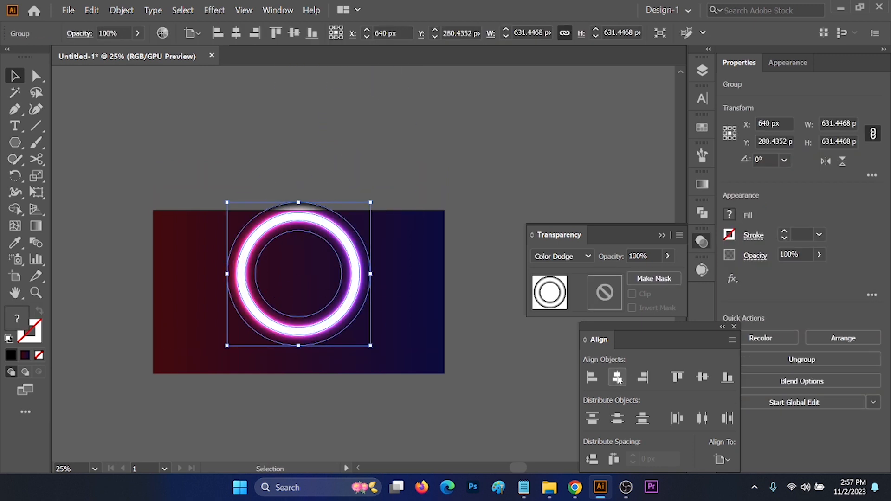
pyautogui.click(702, 378)
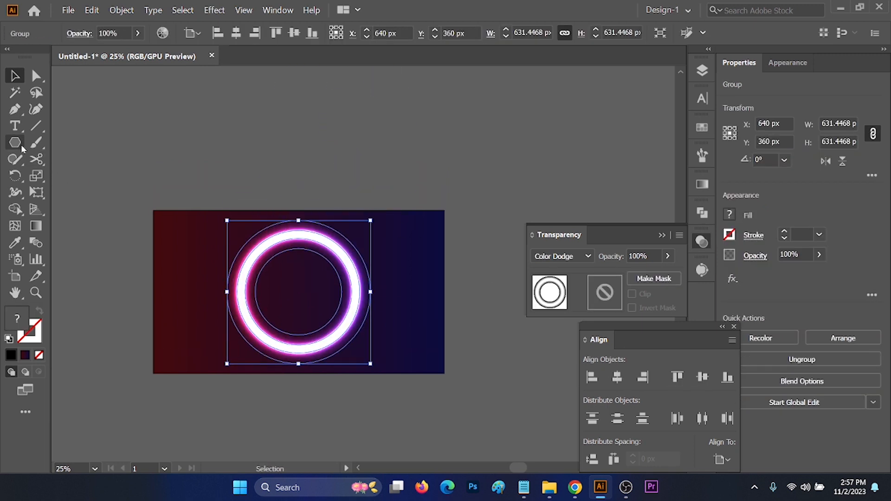
# Draw a circle about 205 px wide on the blue side of the background and fill it with the white-to-black gradient.
pyautogui.moveTo(21, 148); pyautogui.dragTo(82, 177)
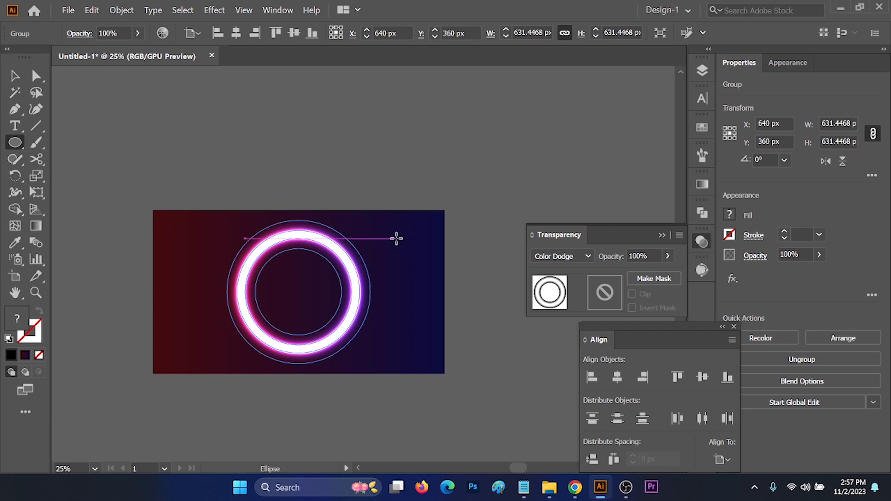
pyautogui.moveTo(397, 239); pyautogui.dragTo(421, 262)
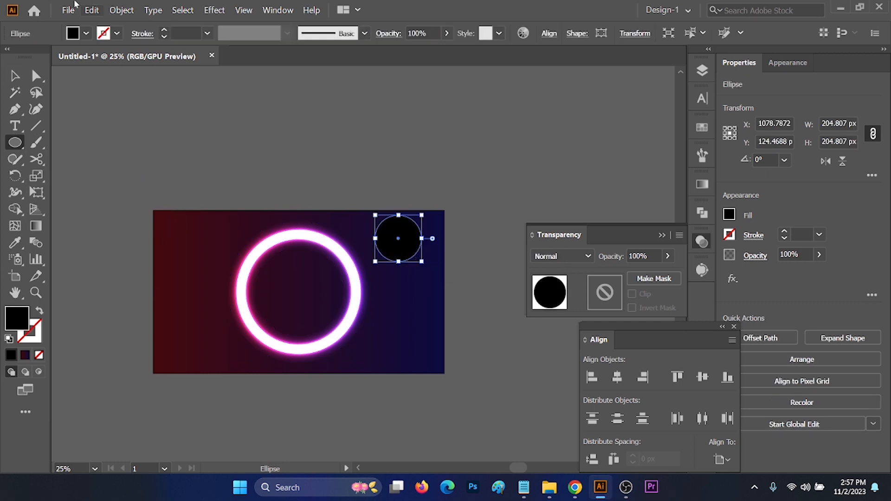
pyautogui.click(86, 33)
pyautogui.click(9, 87)
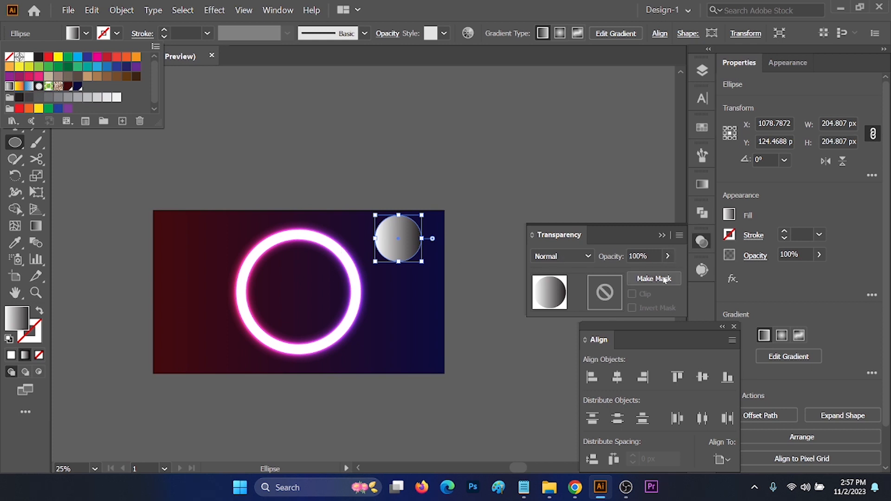
# Change the small circle's gradient fill to the Radial type.
pyautogui.click(709, 184)
pyautogui.click(706, 186)
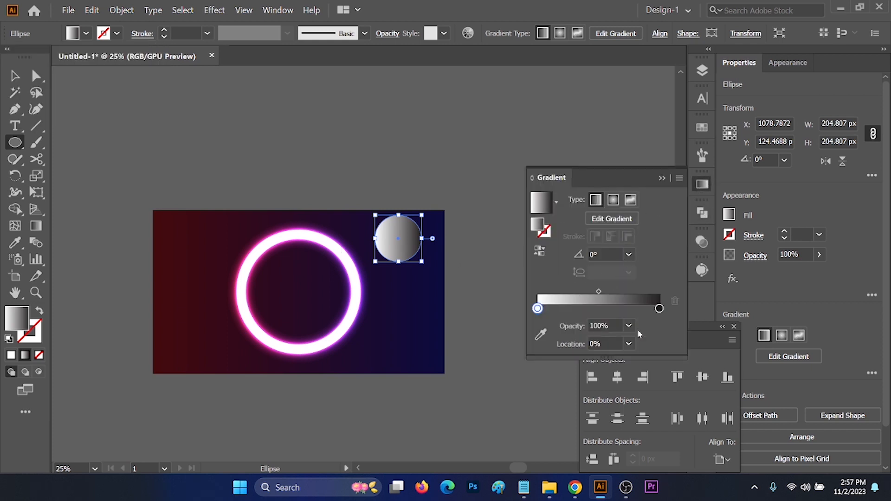
pyautogui.click(279, 10)
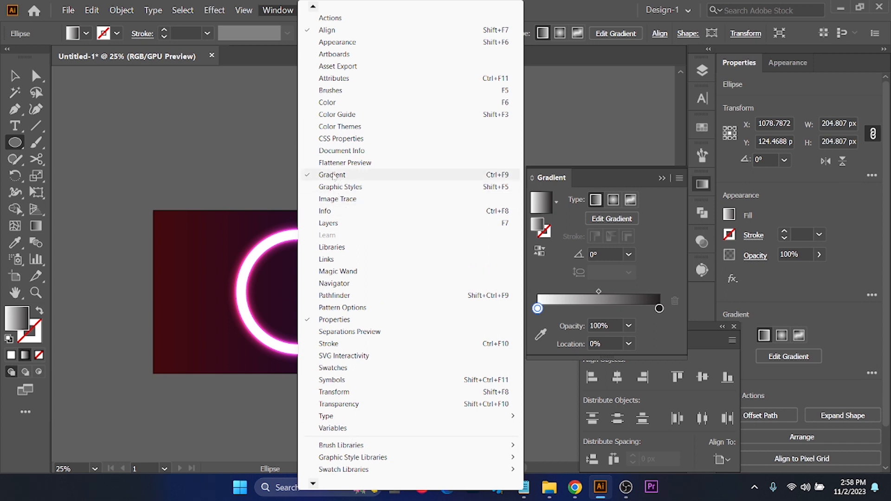
pyautogui.click(561, 119)
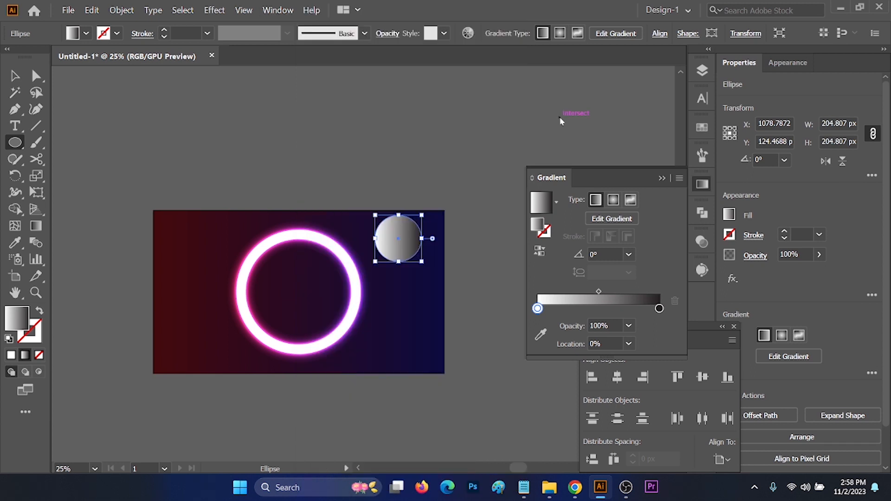
pyautogui.click(560, 119)
pyautogui.click(115, 98)
pyautogui.click(615, 200)
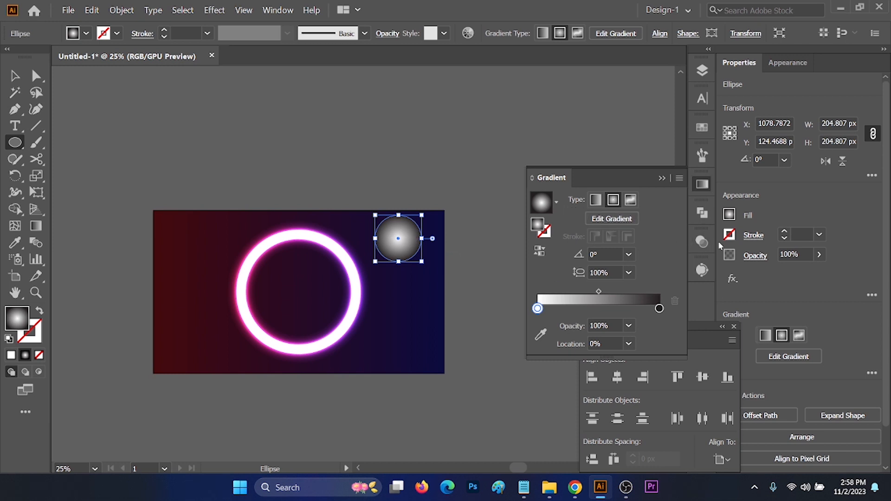
# Set the small gradient circle's blending mode to Color Dodge and deselect it.
pyautogui.click(756, 256)
pyautogui.click(650, 280)
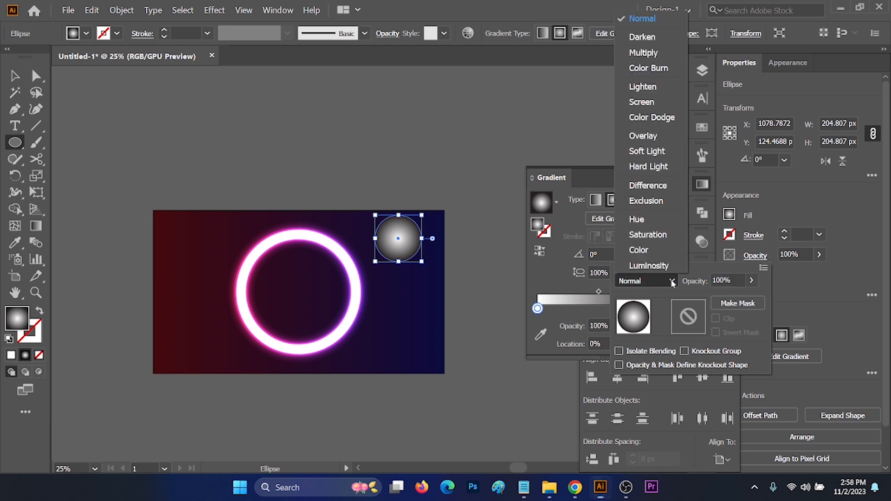
pyautogui.click(643, 120)
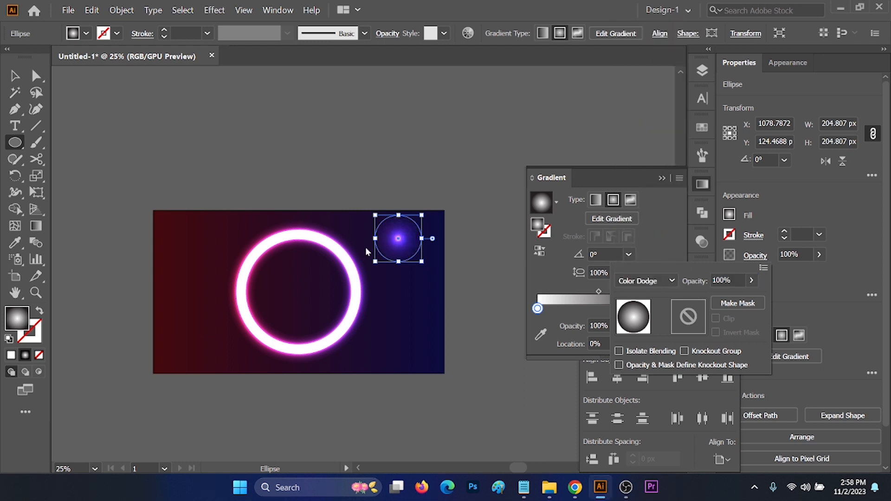
pyautogui.press('v')
pyautogui.click(450, 181)
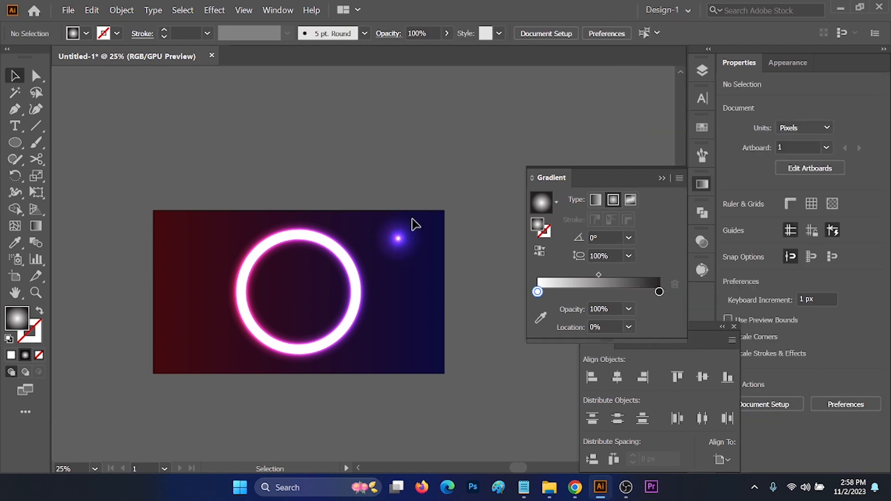
# Move the glow spot onto the upper right edge of the neon ring and enlarge it to about 305 px wide.
pyautogui.moveTo(402, 239); pyautogui.dragTo(332, 239)
pyautogui.click(374, 146)
pyautogui.scroll(2, 297, 214)
pyautogui.click(386, 277)
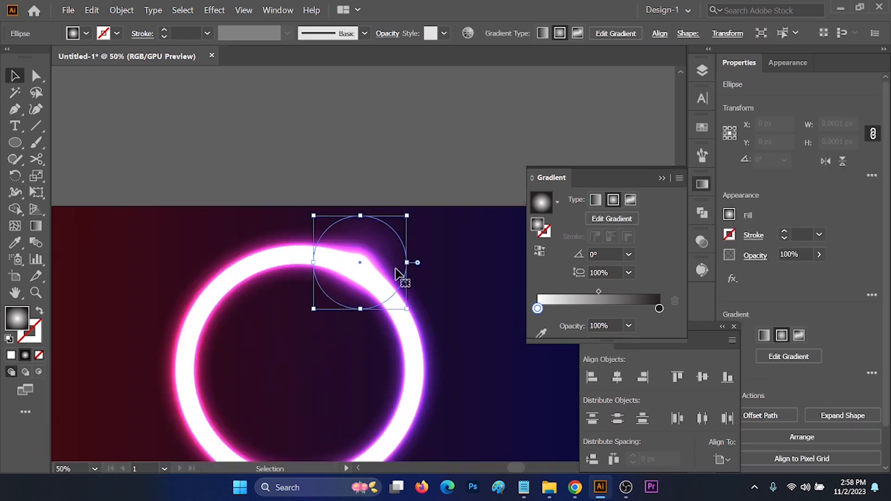
pyautogui.moveTo(407, 263); pyautogui.dragTo(430, 263)
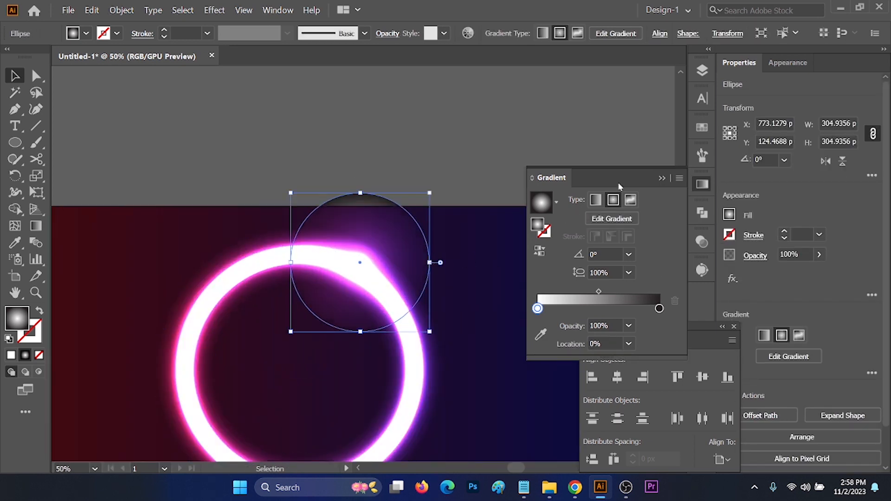
pyautogui.click(661, 180)
pyautogui.scroll(-1, 508, 179)
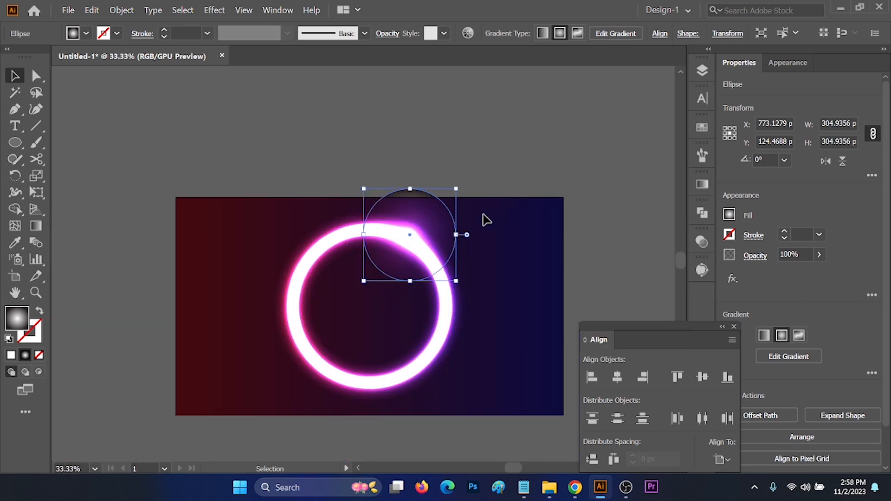
# Duplicate and distribute the glow spot: one on the red side, two on the blue side and two inside the neon ring.
pyautogui.click(493, 174)
pyautogui.moveTo(417, 206); pyautogui.dragTo(508, 246)
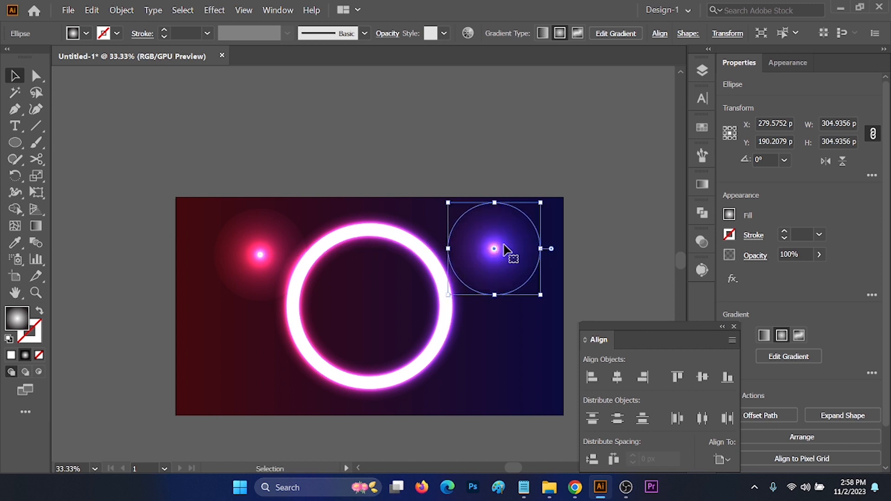
pyautogui.click(588, 146)
pyautogui.scroll(-3, 557, 163)
pyautogui.moveTo(497, 207); pyautogui.dragTo(361, 291)
pyautogui.moveTo(361, 290); pyautogui.dragTo(395, 225)
pyautogui.click(634, 149)
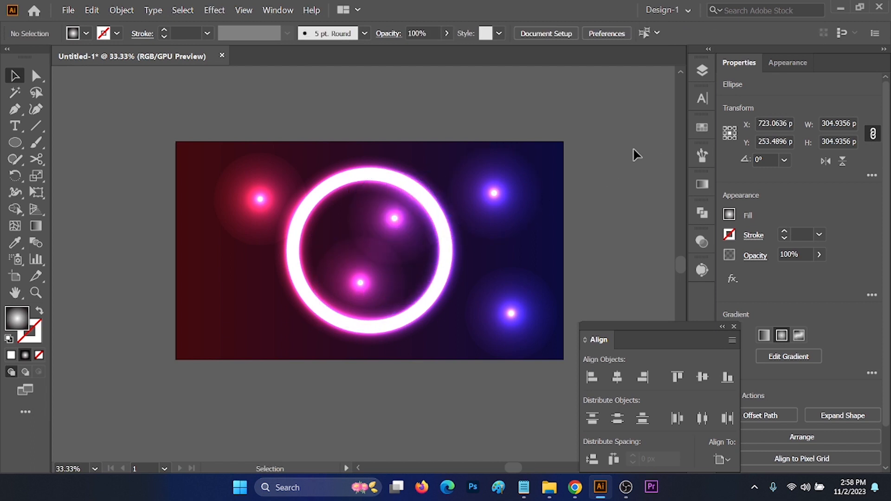
# Move the glow spot from the red side onto the upper left edge of the neon ring.
pyautogui.scroll(-2, 516, 274)
pyautogui.scroll(2, 538, 225)
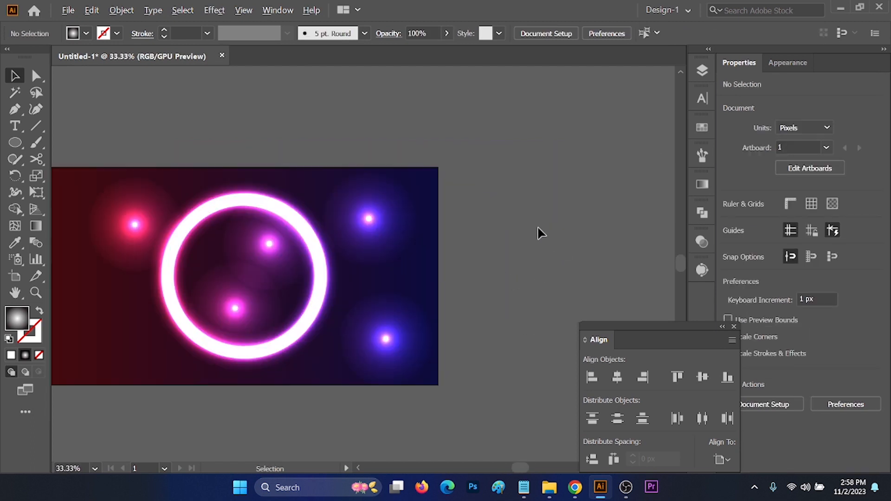
pyautogui.click(124, 220)
pyautogui.moveTo(181, 225); pyautogui.dragTo(219, 227)
# Shrink the upper blue-side glow spot and move it beside the ring's upper right edge, and move a reduced inner spot to the blue side.
pyautogui.click(367, 222)
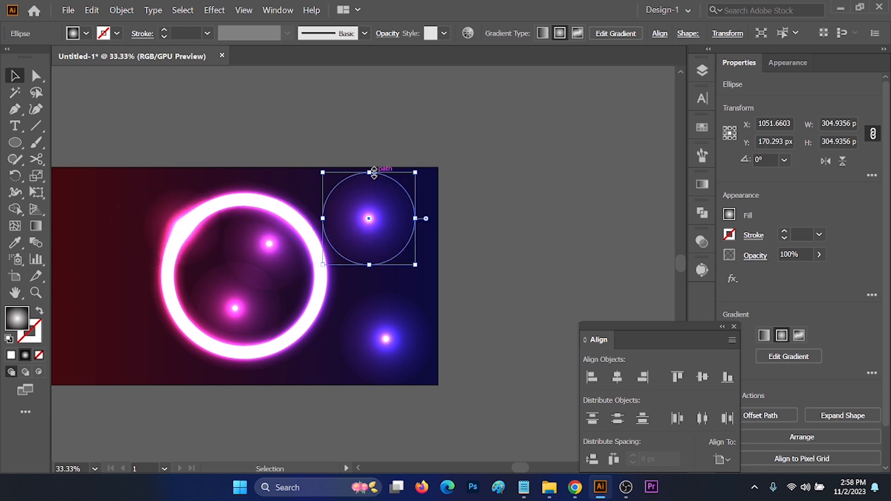
pyautogui.moveTo(369, 172); pyautogui.dragTo(369, 211)
pyautogui.moveTo(370, 265); pyautogui.dragTo(370, 257)
pyautogui.moveTo(415, 234); pyautogui.dragTo(346, 210)
pyautogui.moveTo(279, 248); pyautogui.dragTo(412, 242)
pyautogui.click(471, 257)
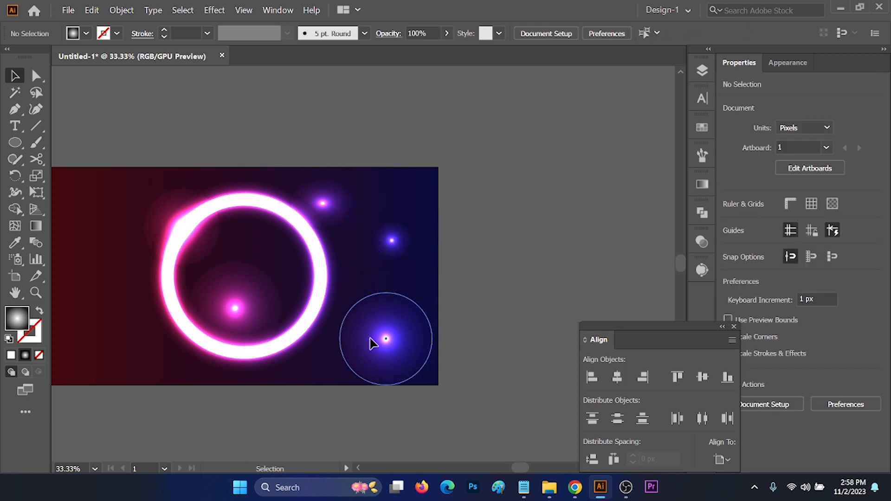
# Shrink the lower blue-side glow spot to a tiny one inside the ring and move the other inner spot out to the lower blue side.
pyautogui.click(370, 343)
pyautogui.moveTo(433, 339); pyautogui.dragTo(392, 339)
pyautogui.moveTo(387, 346); pyautogui.dragTo(249, 253)
pyautogui.moveTo(279, 309); pyautogui.dragTo(374, 325)
pyautogui.click(481, 278)
# Move one glow spot onto the ring's upper right edge and the 122 px spot onto its right edge.
pyautogui.hscroll(-3, 481, 277)
pyautogui.moveTo(388, 200); pyautogui.dragTo(346, 205)
pyautogui.moveTo(459, 249); pyautogui.dragTo(426, 285)
pyautogui.scroll(-3, 486, 288)
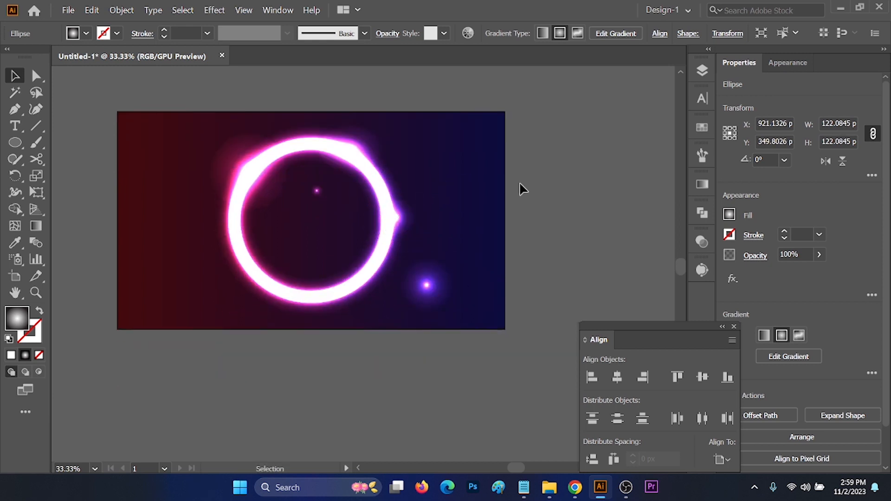
pyautogui.click(520, 184)
# Rearrange and enlarge the glow spots along the ring, with one about 289 px wide on its lower left edge.
pyautogui.moveTo(403, 214); pyautogui.dragTo(354, 310)
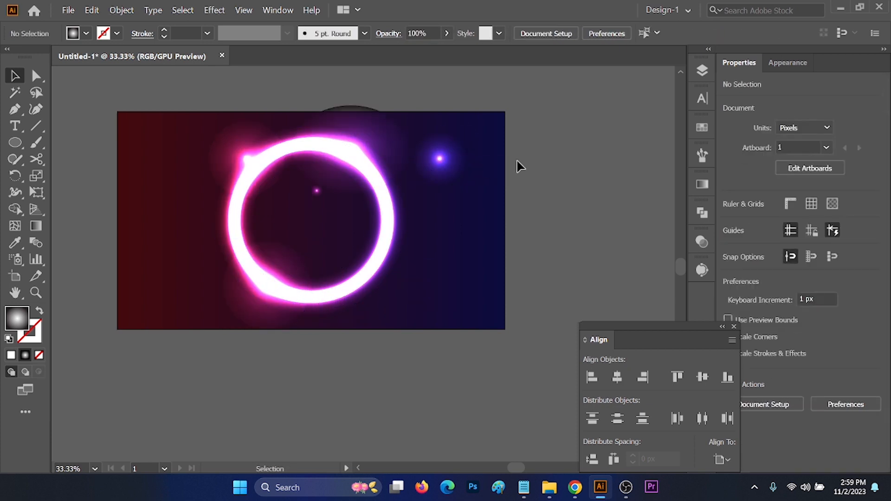
pyautogui.moveTo(277, 292)
pyautogui.mouseDown()
pyautogui.moveTo(504, 249)
pyautogui.moveTo(235, 291)
pyautogui.moveTo(259, 278)
pyautogui.moveTo(358, 294)
pyautogui.moveTo(342, 288)
pyautogui.moveTo(288, 299)
pyautogui.mouseUp()
pyautogui.click(249, 156)
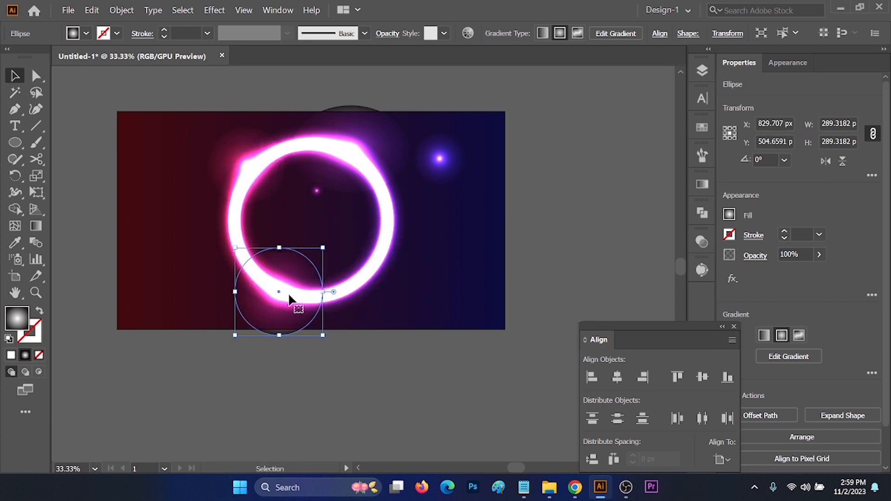
# Move the free glow spot on the upper blue side slightly down.
pyautogui.click(451, 235)
pyautogui.moveTo(454, 163); pyautogui.dragTo(451, 175)
pyautogui.click(488, 170)
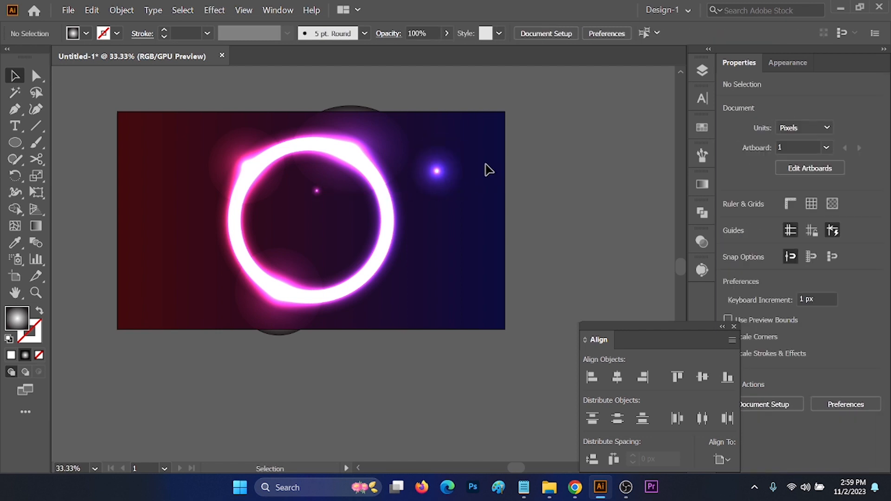
# Duplicate the tiny glow spot twice inside the ring, placing both copies towards its right edge.
pyautogui.scroll(-1, 489, 169)
pyautogui.moveTo(356, 184); pyautogui.dragTo(387, 223)
pyautogui.click(475, 214)
pyautogui.scroll(2, 469, 202)
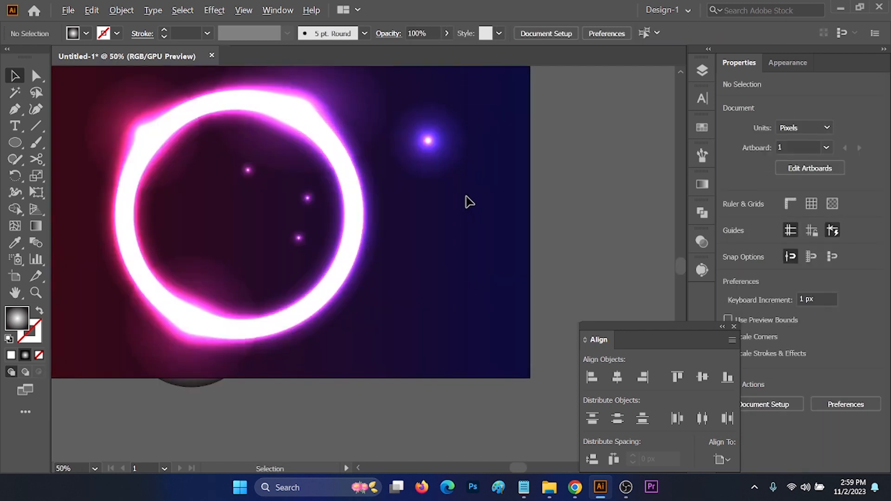
pyautogui.scroll(-2, 460, 184)
pyautogui.scroll(2, 474, 183)
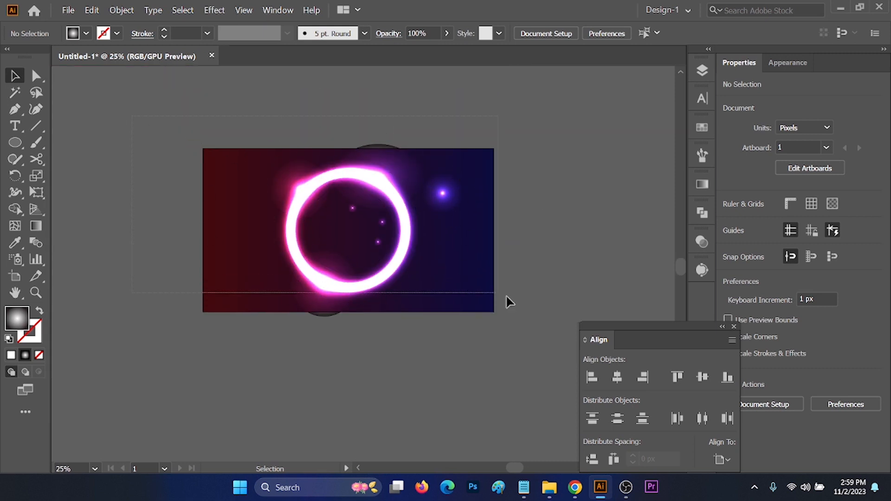
pyautogui.hotkey('ctrl', 'a')
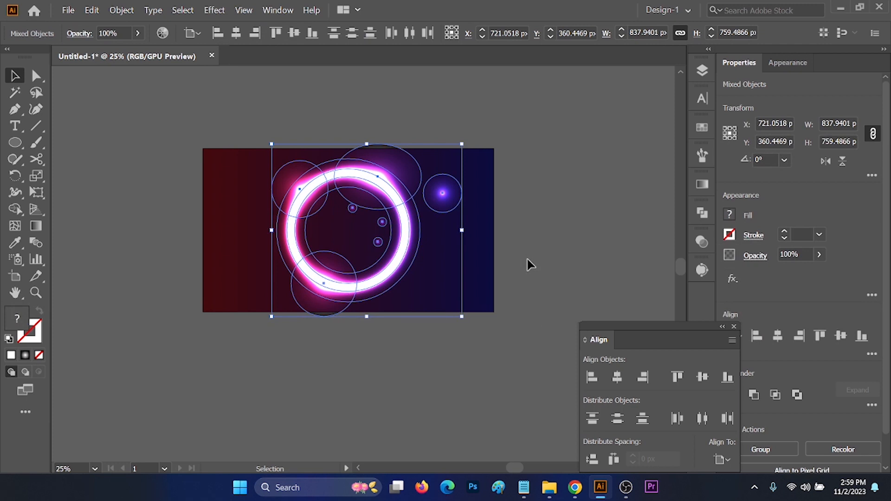
pyautogui.click(527, 258)
pyautogui.click(19, 140)
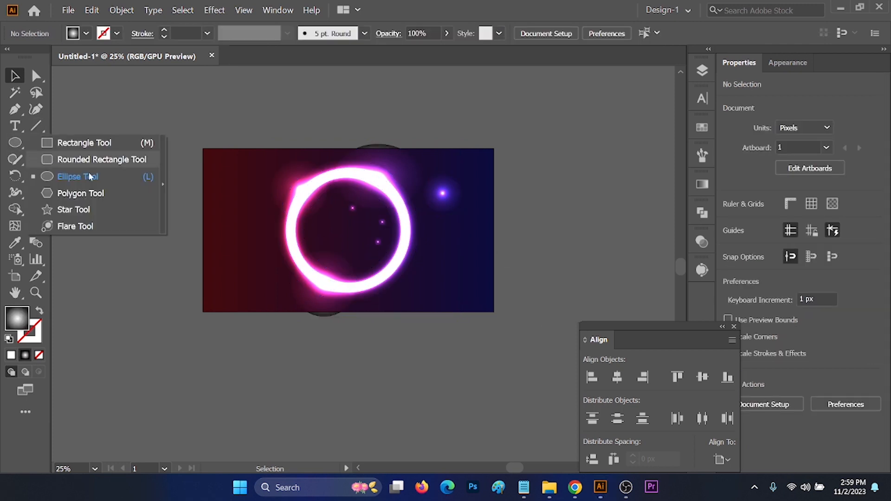
pyautogui.click(15, 143)
pyautogui.scroll(1, 515, 188)
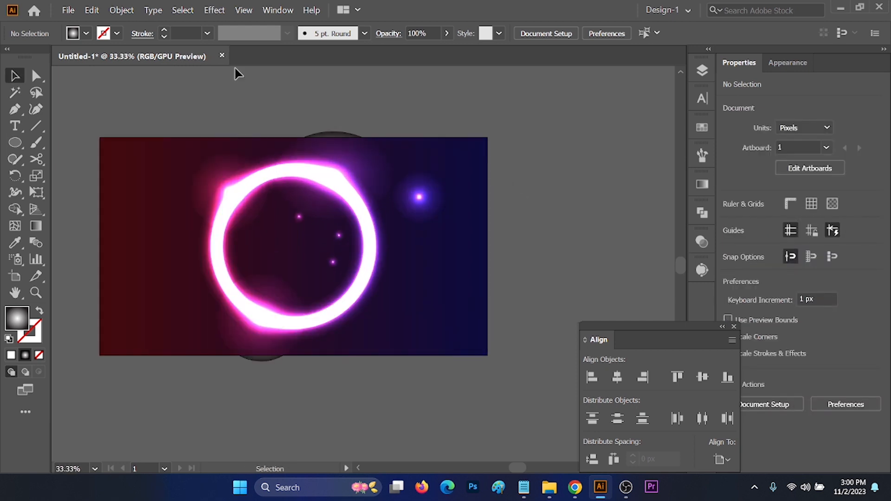